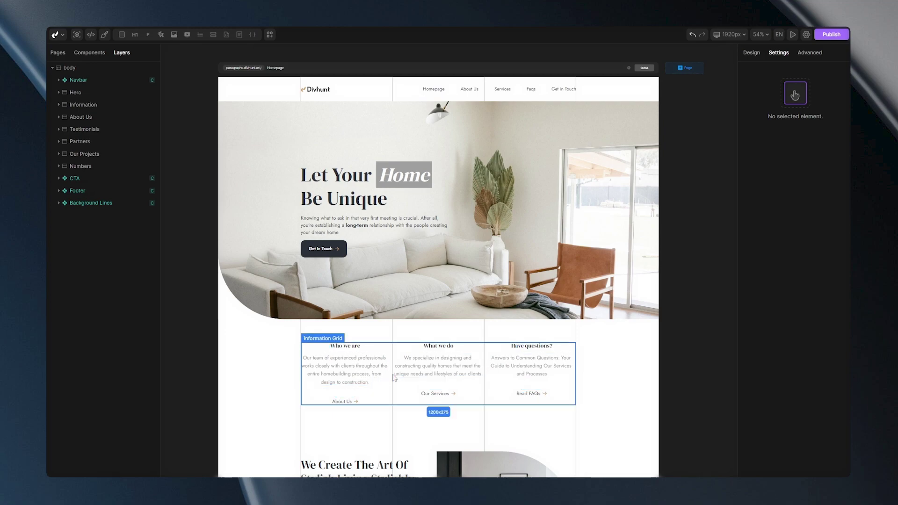
Step: Add a Paragraph inside the Hero Heading group, placed above the Get In Touch button wrapper
scroll(512, 370, down, 5)
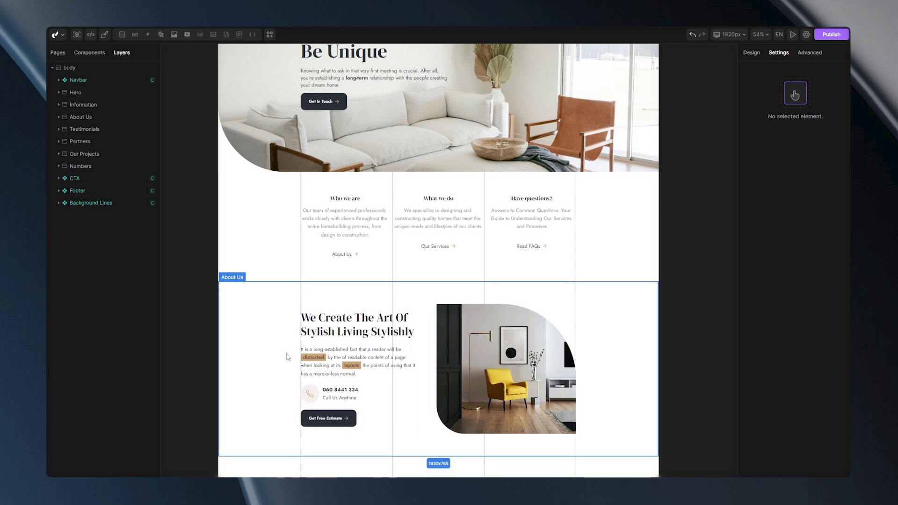
scroll(287, 357, up, 3)
scroll(287, 357, up, 5)
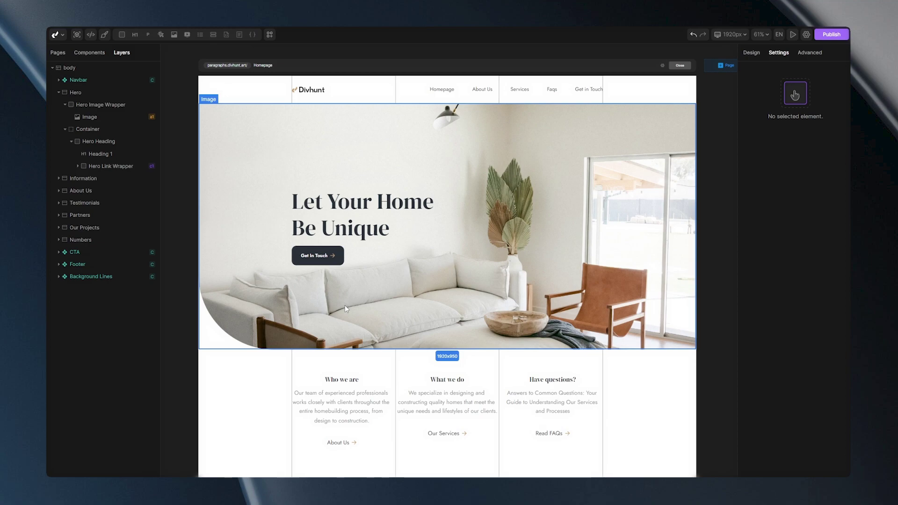
click(304, 229)
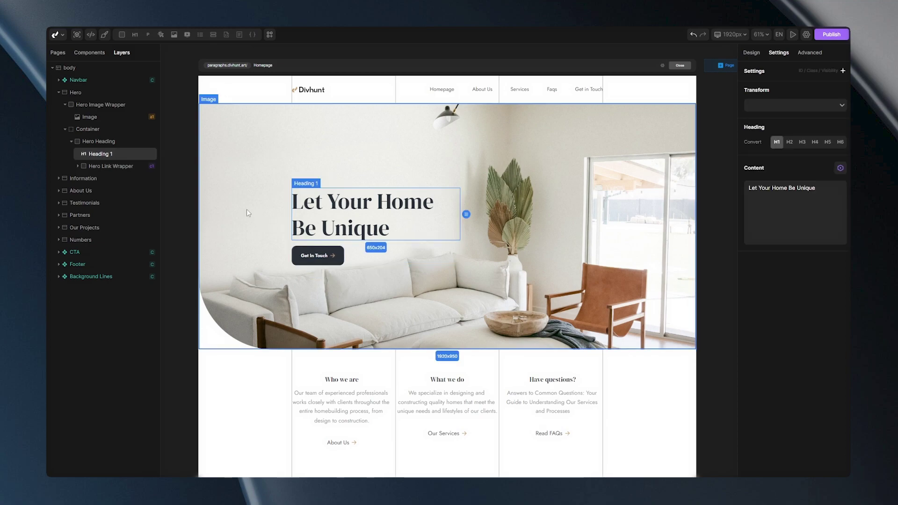
click(104, 141)
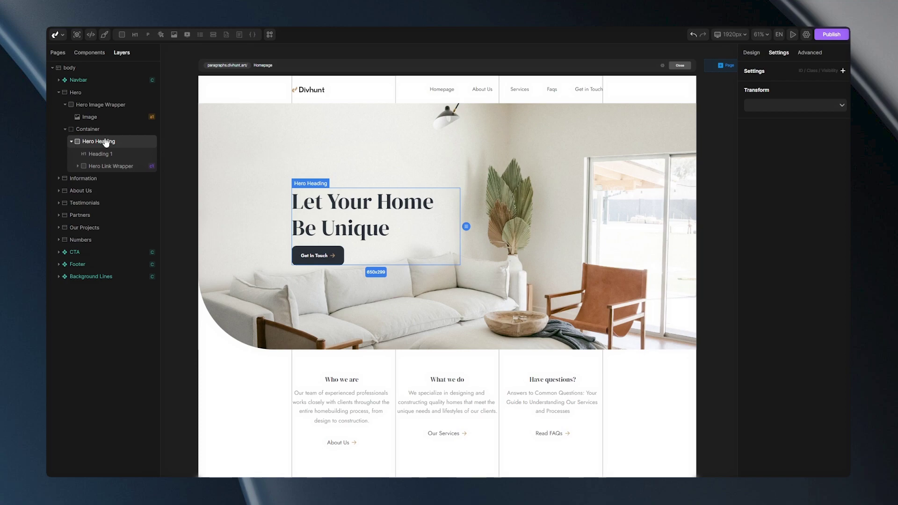
click(149, 37)
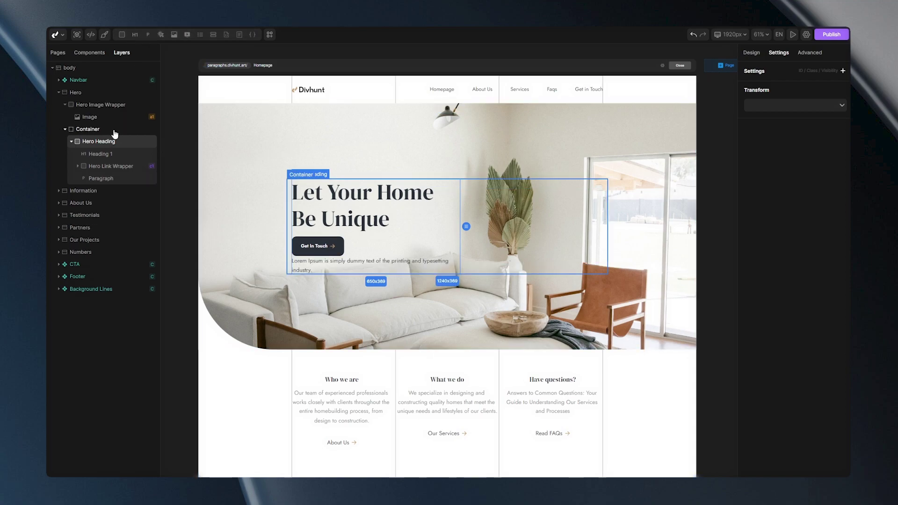
drag(99, 174, 96, 165)
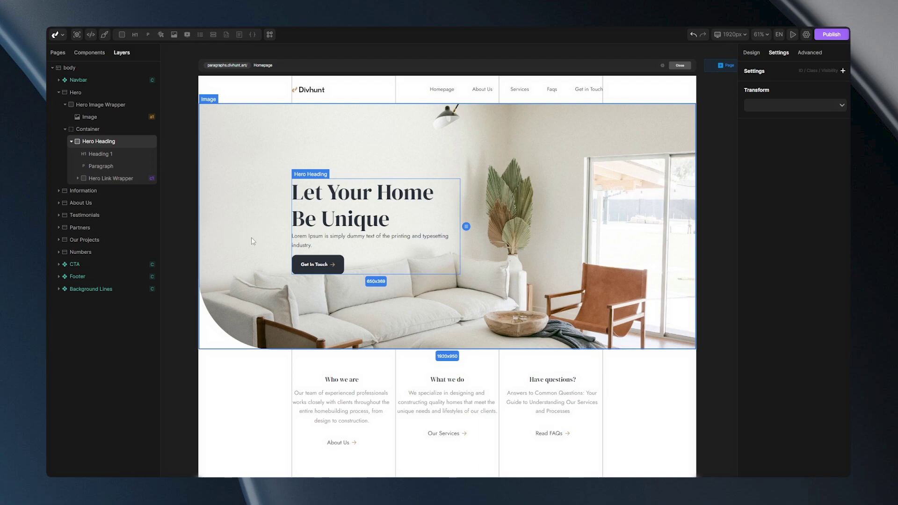
Step: Replace the placeholder text with the paragraph starting 'Knowing what to ask in that very first meeting is crucial…'
click(310, 246)
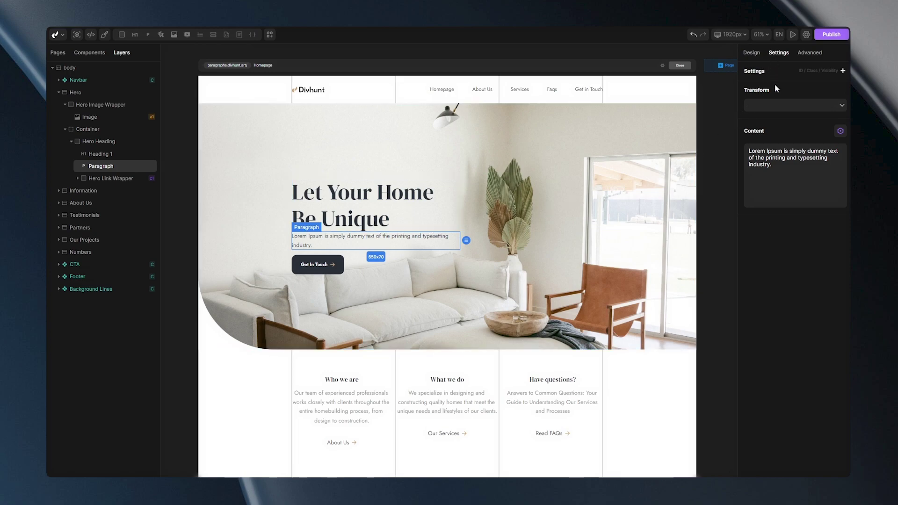
drag(773, 163, 745, 150)
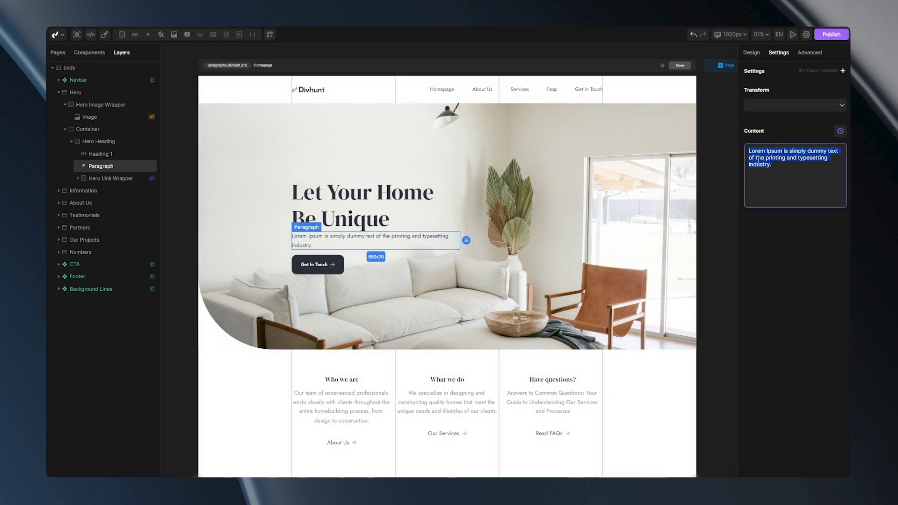
key(ctrl+v)
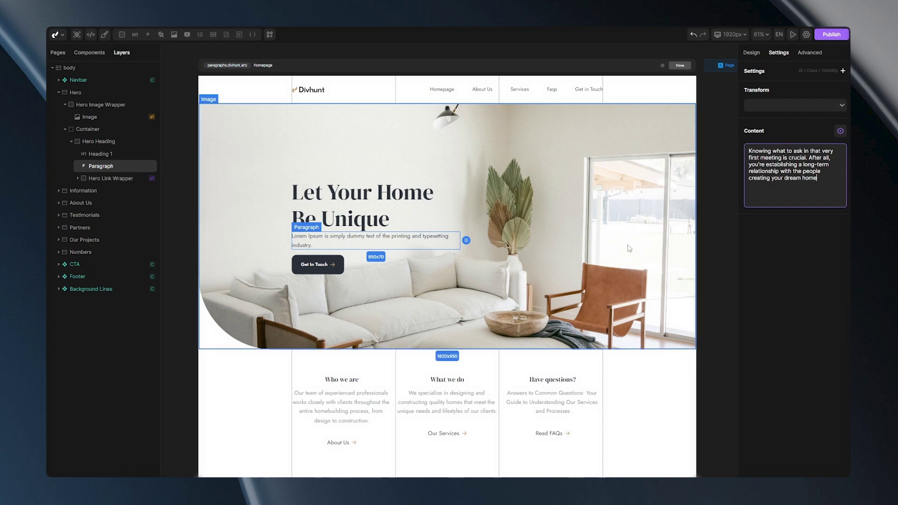
click(612, 283)
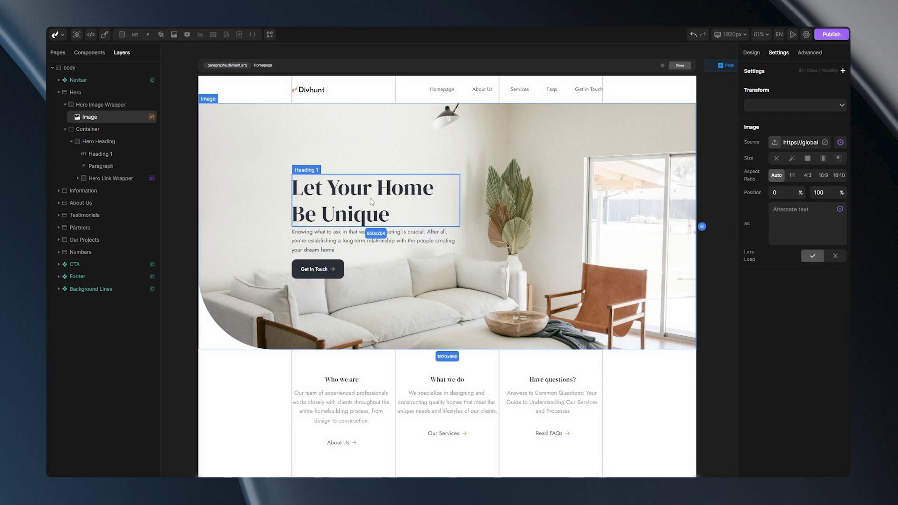
Step: Give the hero paragraph a 20px top margin
click(356, 236)
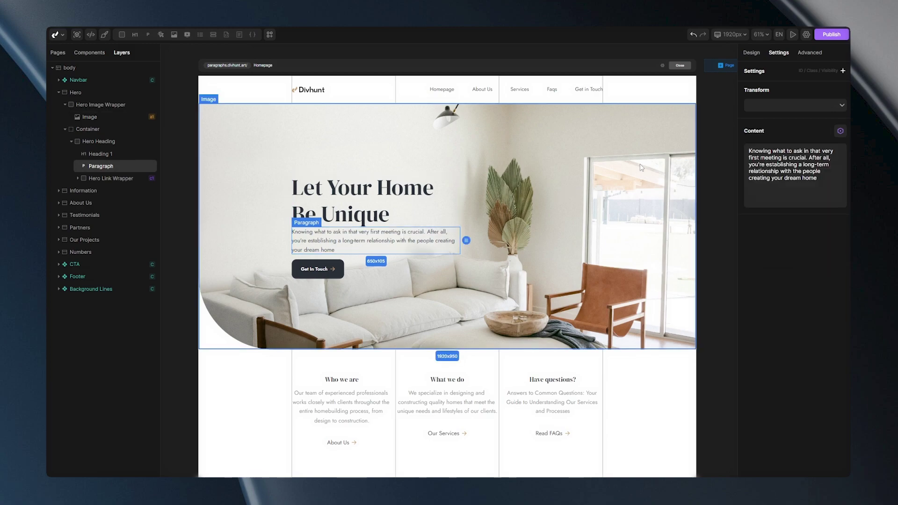
click(749, 53)
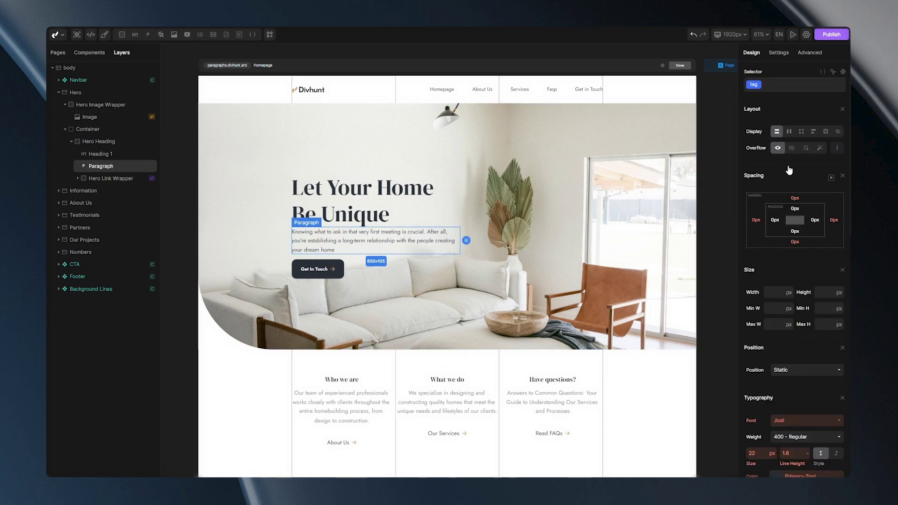
drag(803, 196, 804, 186)
click(640, 221)
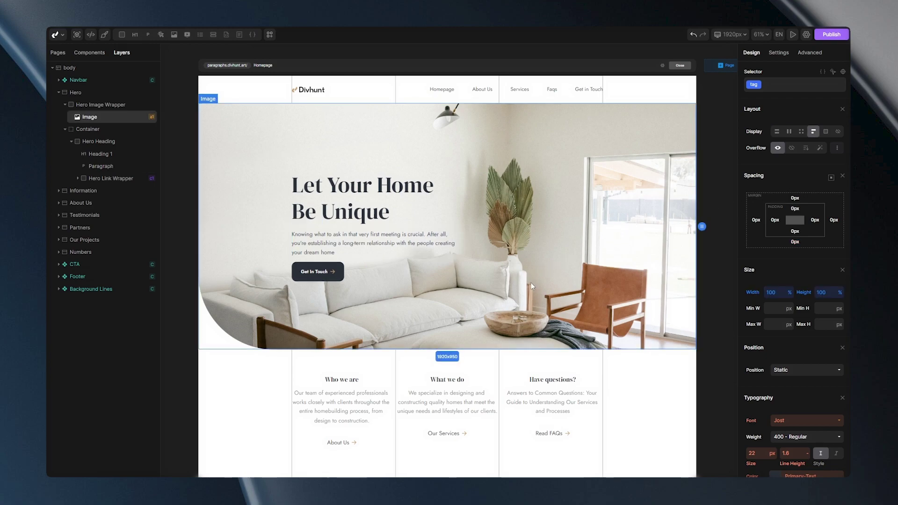
Step: Tighten the hero paragraph's line height from 1.6 to 1.4
scroll(343, 287, up, 3)
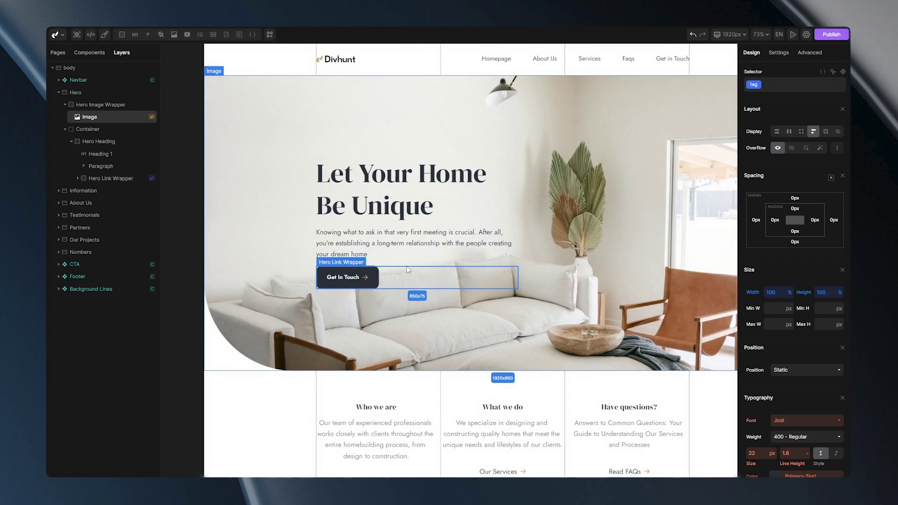
click(411, 255)
scroll(694, 307, down, 1)
scroll(796, 338, down, 5)
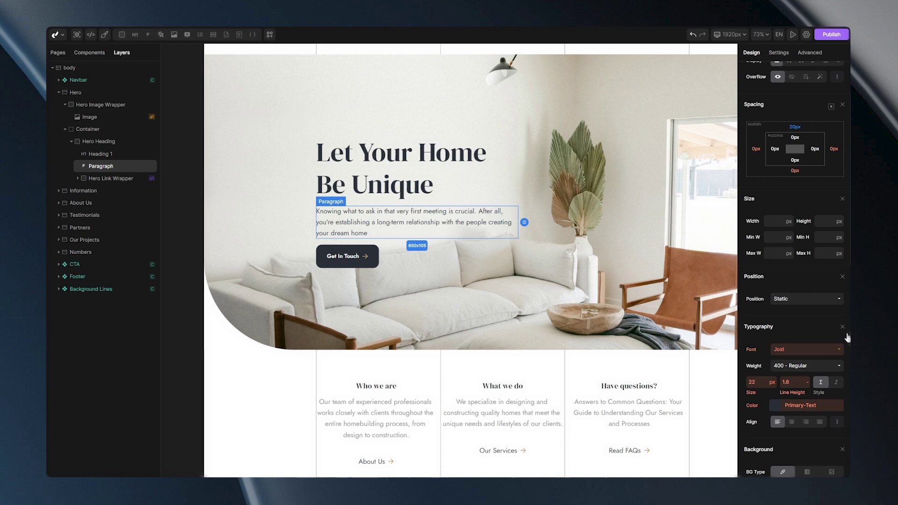
scroll(819, 277, up, 1)
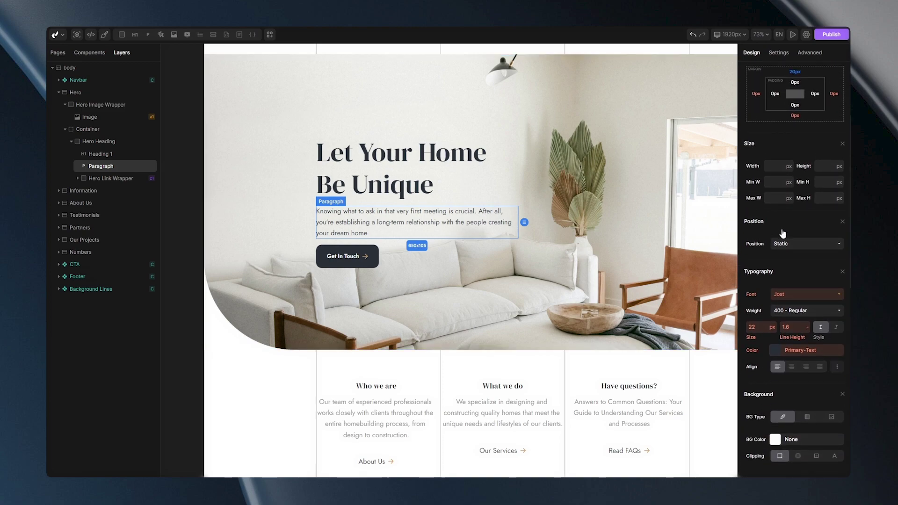
click(837, 366)
click(839, 368)
click(794, 327)
key(Down)
key(Down)
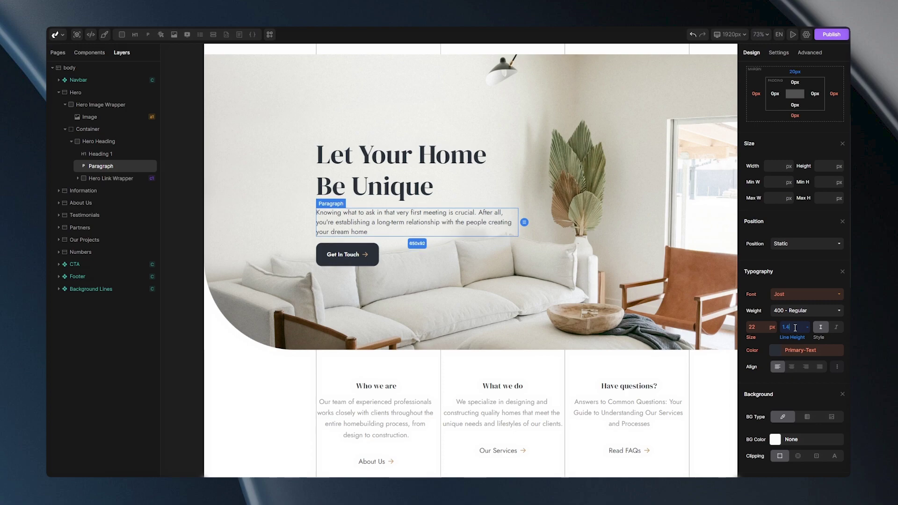
click(551, 301)
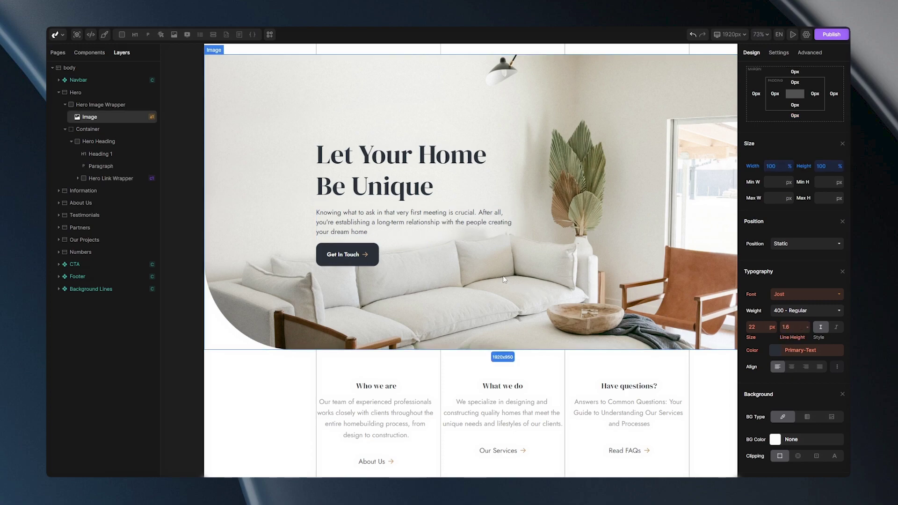
click(471, 262)
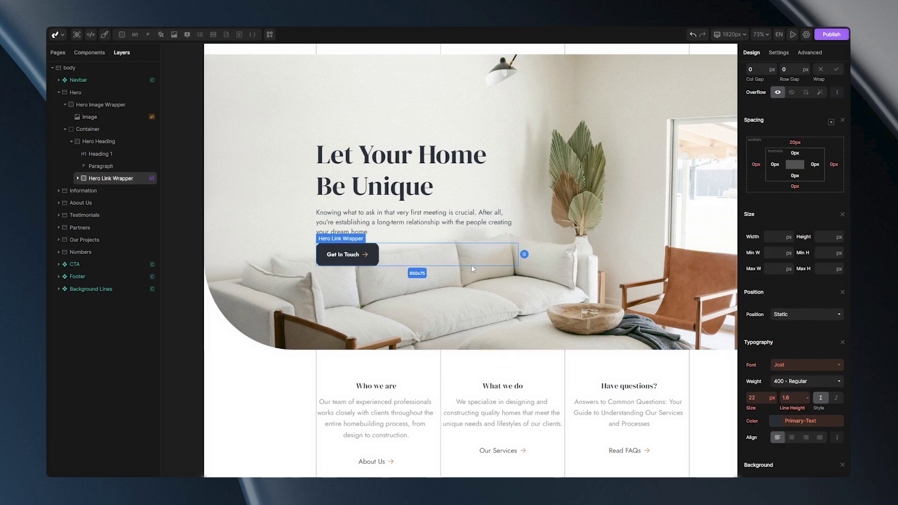
Step: Insert span children reading 'Inline Text' into the hero paragraph
click(484, 288)
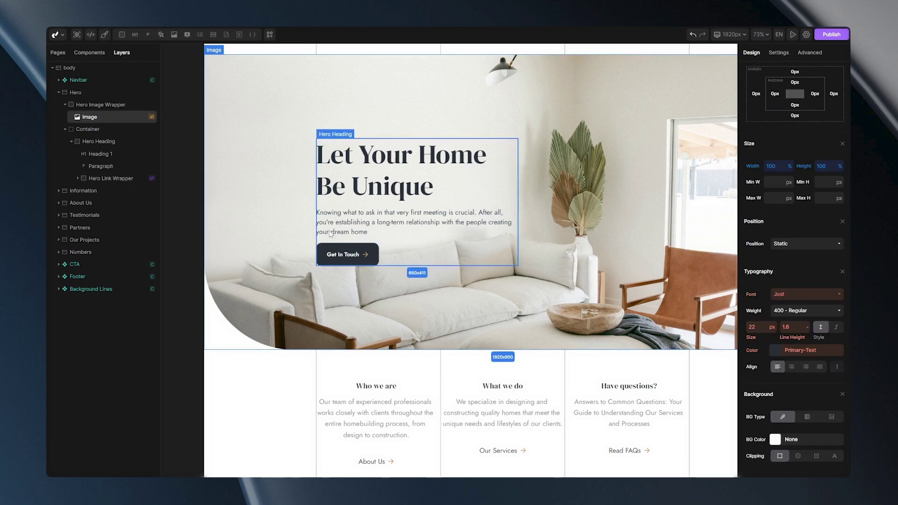
mouse_move(148, 47)
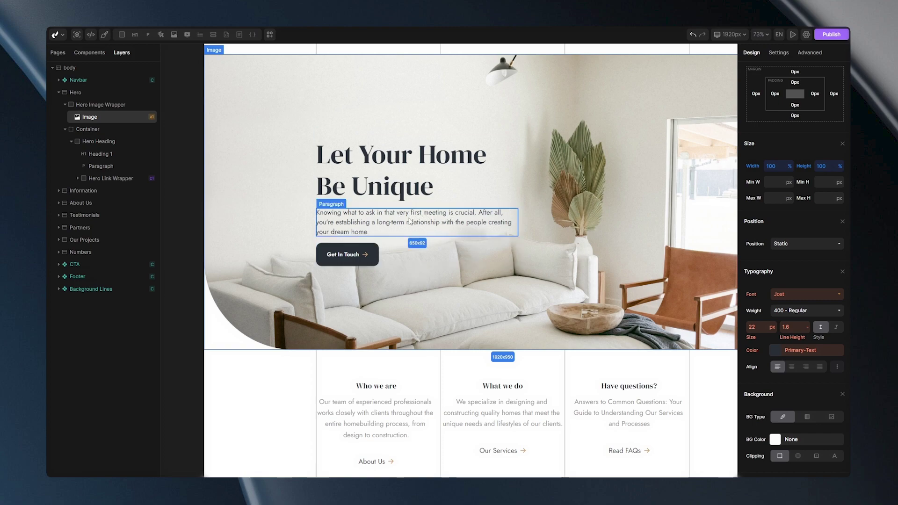
click(369, 220)
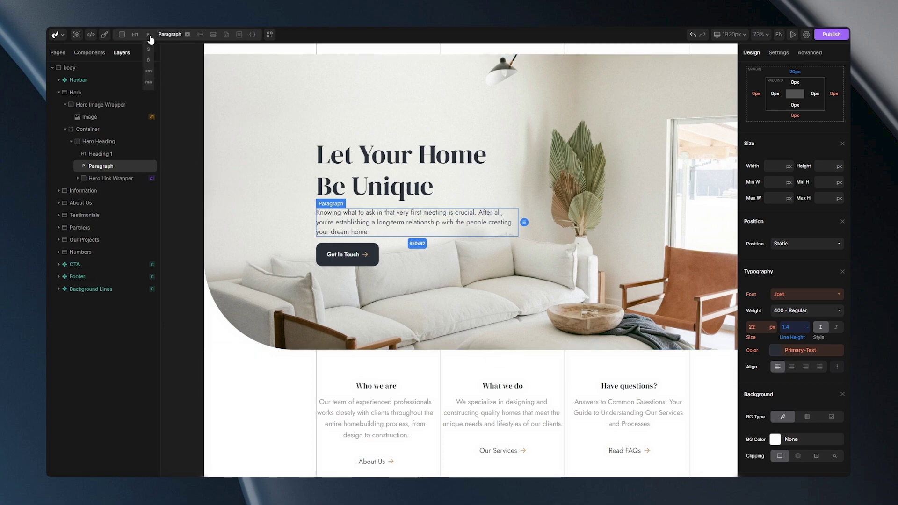
click(149, 52)
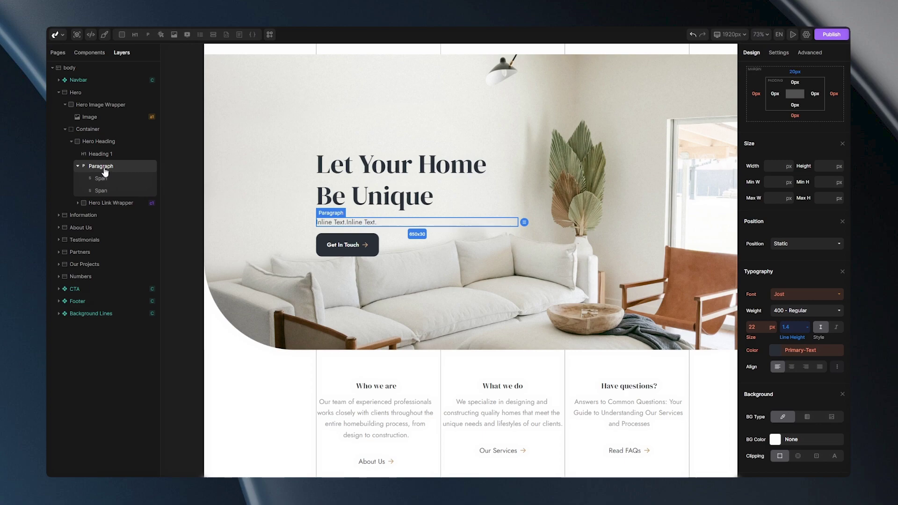
Step: Fill the first span with the paragraph, keeping only the opening text ending at 'After all,'
click(101, 179)
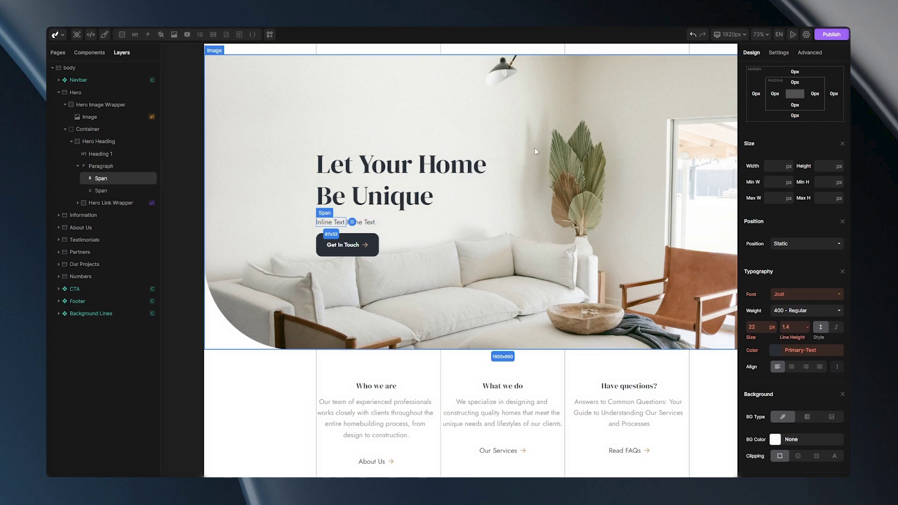
click(778, 52)
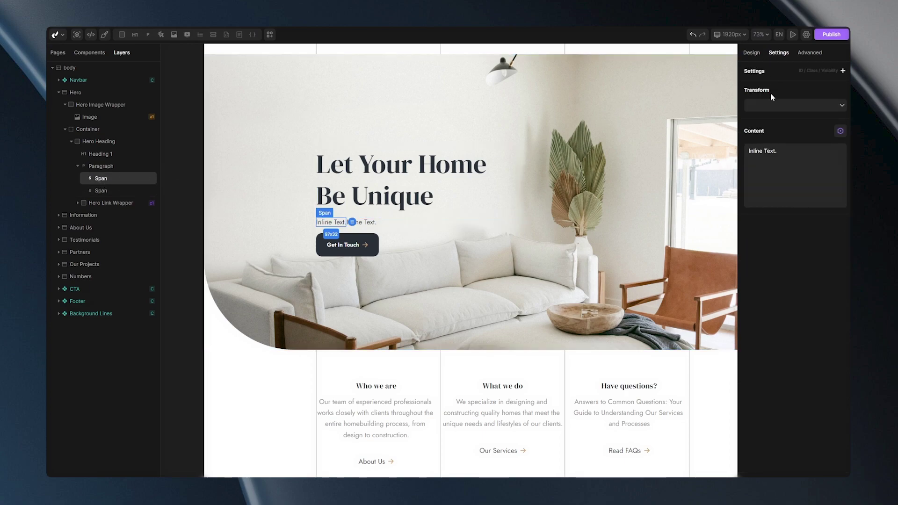
click(786, 148)
key(shift+Left)
key(shift+Left)
key(shift+Left)
key(shift+Left)
key(shift+Left)
key(shift+Left)
key(shift+Left)
key(shift+Left)
key(shift+Left)
key(shift+Left)
key(shift+Left)
key(shift+Left)
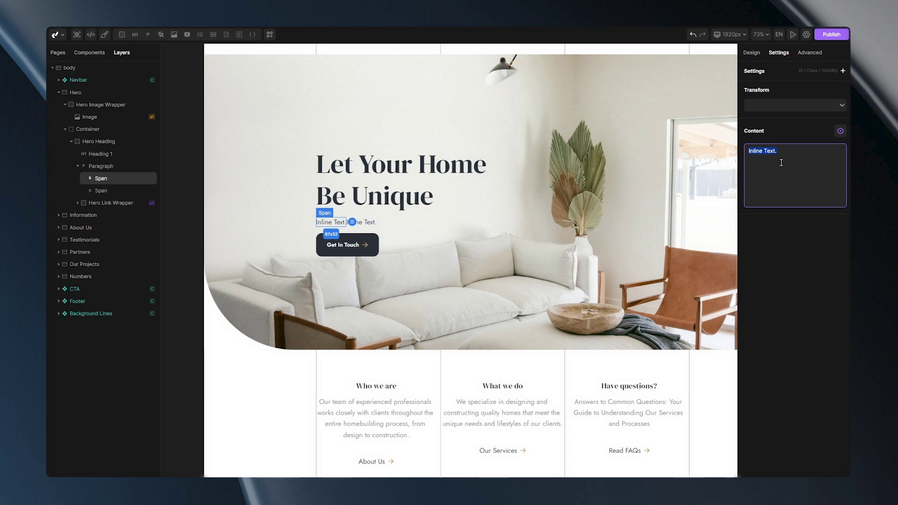
text(Knowing what to ask in that very first meeting is crucial. After all, you're establishing a long-term relationship with the people creating your dream home)
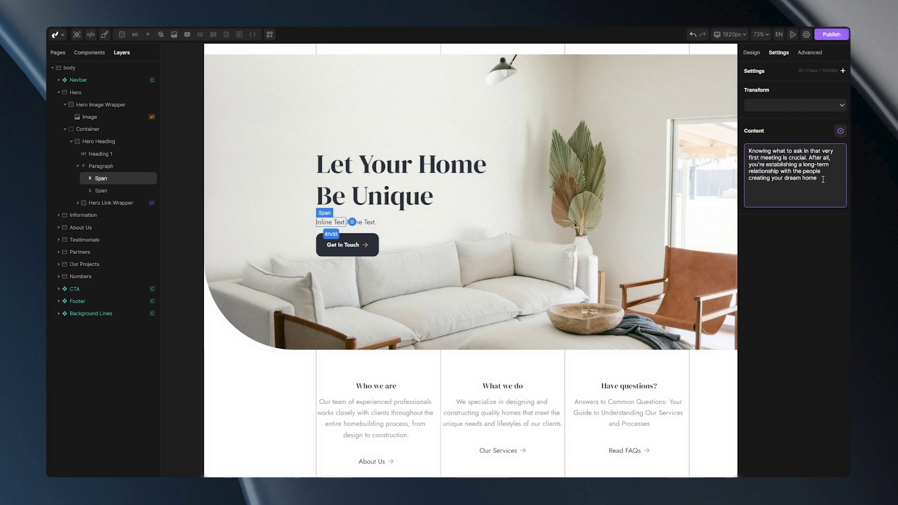
drag(823, 179, 742, 167)
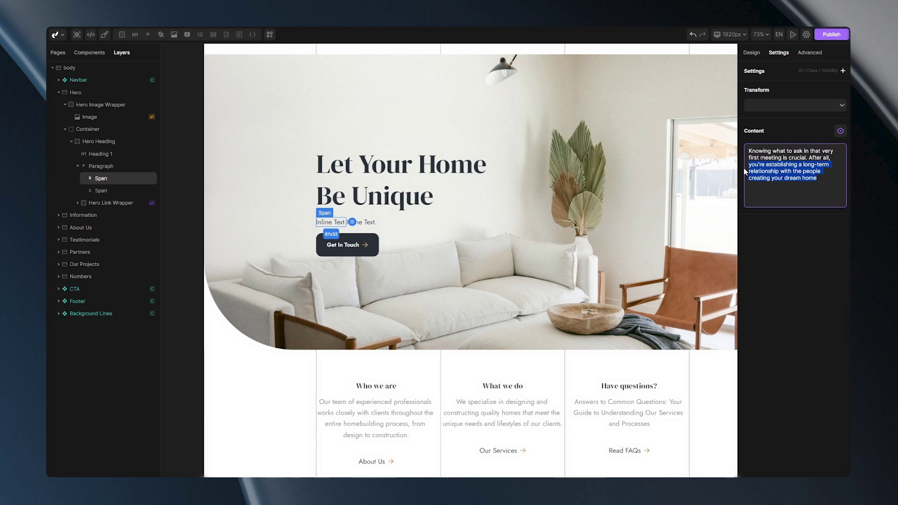
key(ctrl+x)
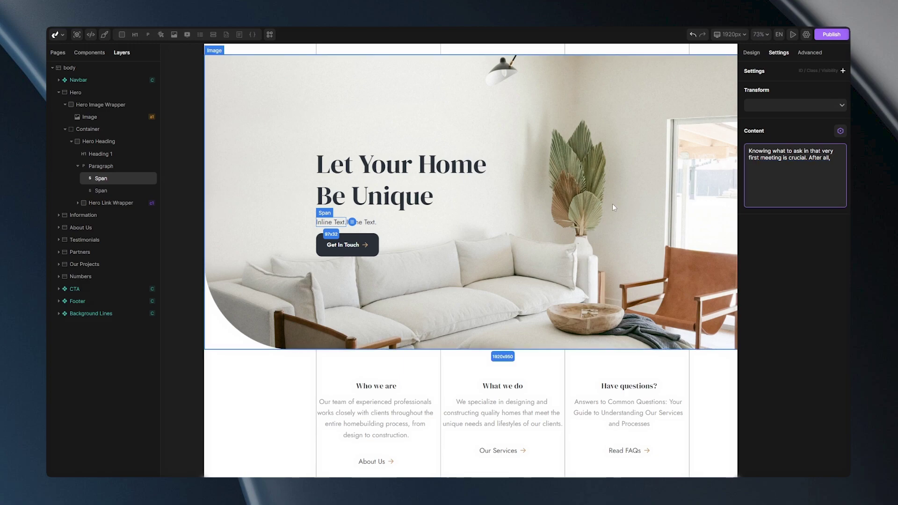
Step: Fill the second span with the paragraph minus its opening sentence
click(101, 191)
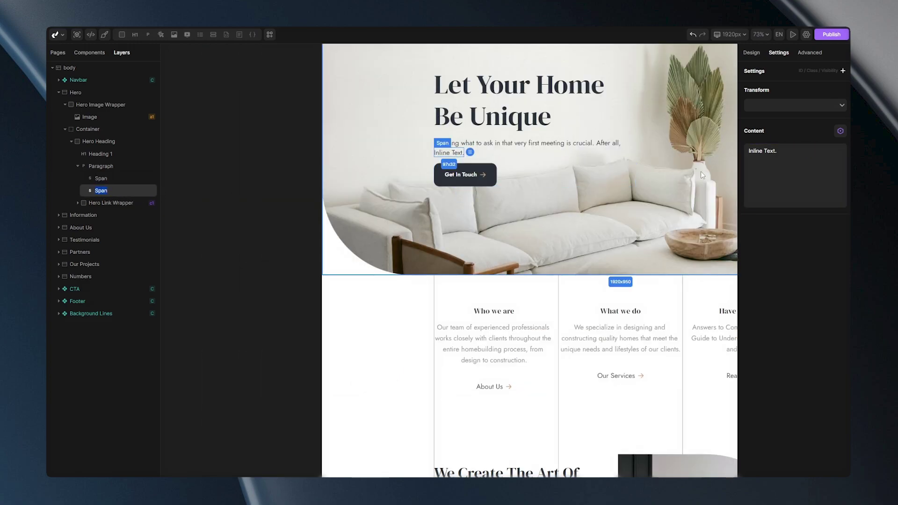
click(798, 183)
key(ctrl+a)
key(ctrl+v)
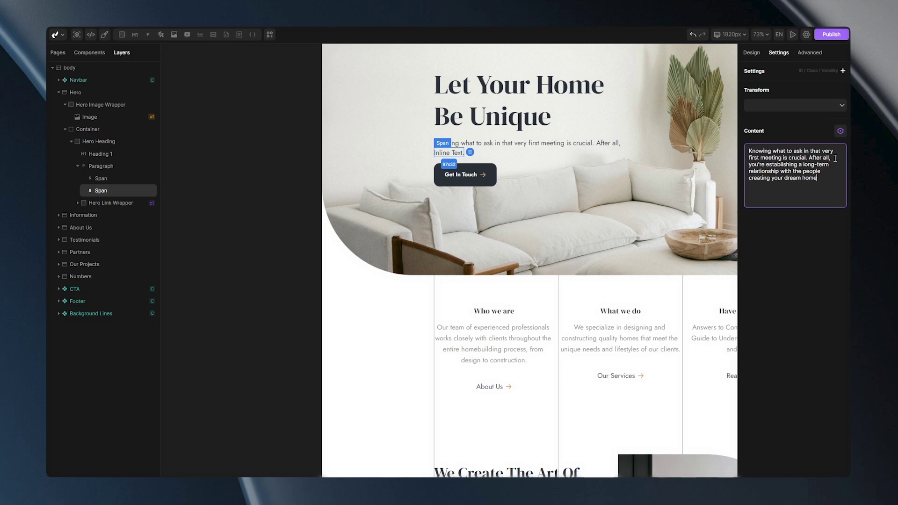
drag(834, 158, 747, 151)
key(ctrl+x)
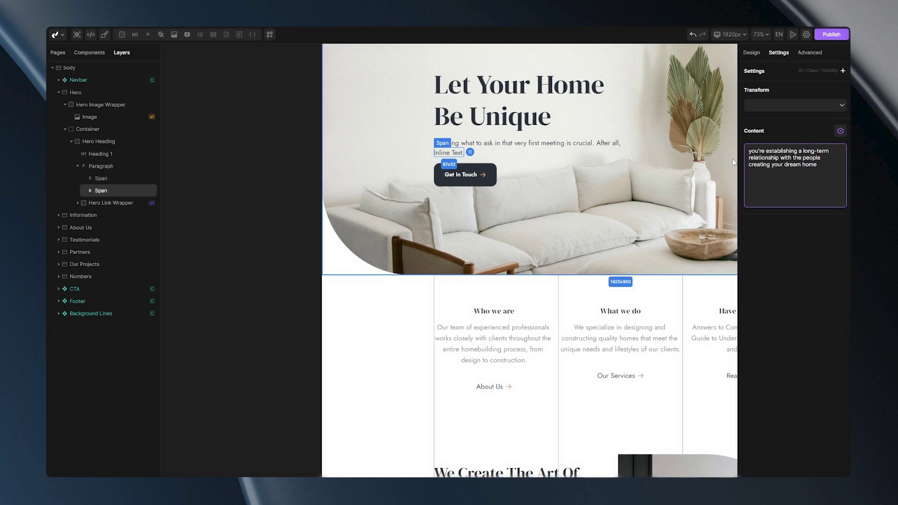
click(626, 201)
scroll(449, 302, up, 5)
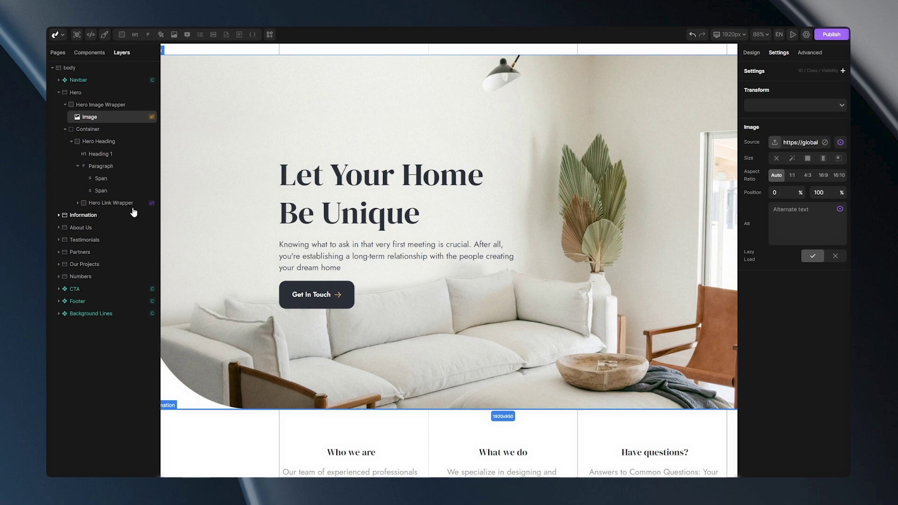
click(105, 181)
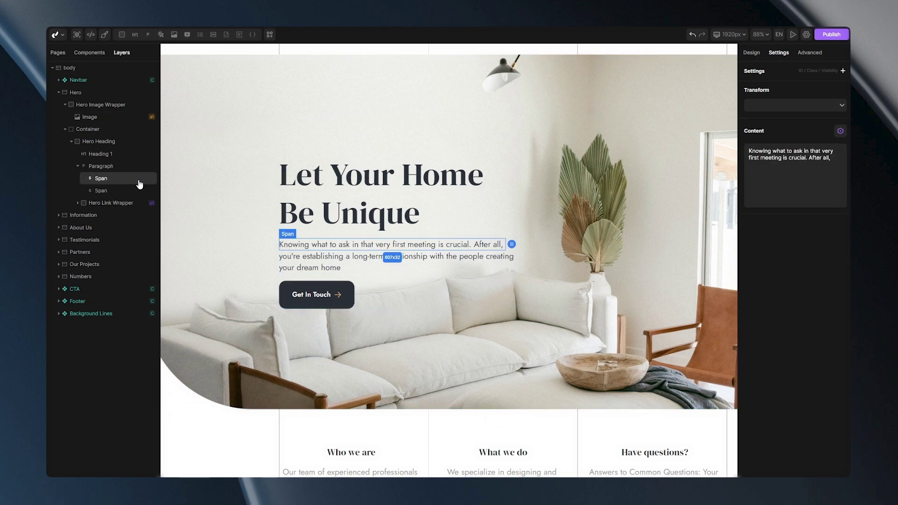
click(751, 53)
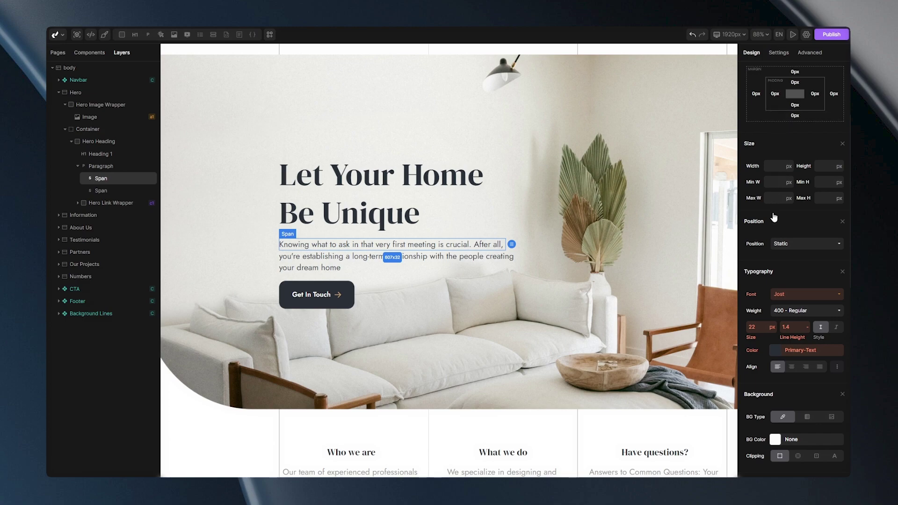
Step: Give the first span a light grey rgba(180,180,180) background and white text
scroll(771, 217, down, 3)
click(774, 357)
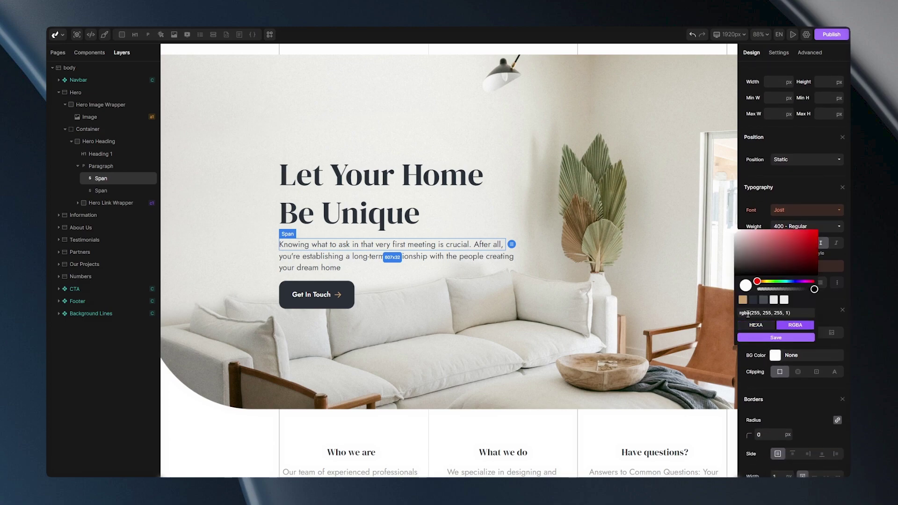
click(733, 243)
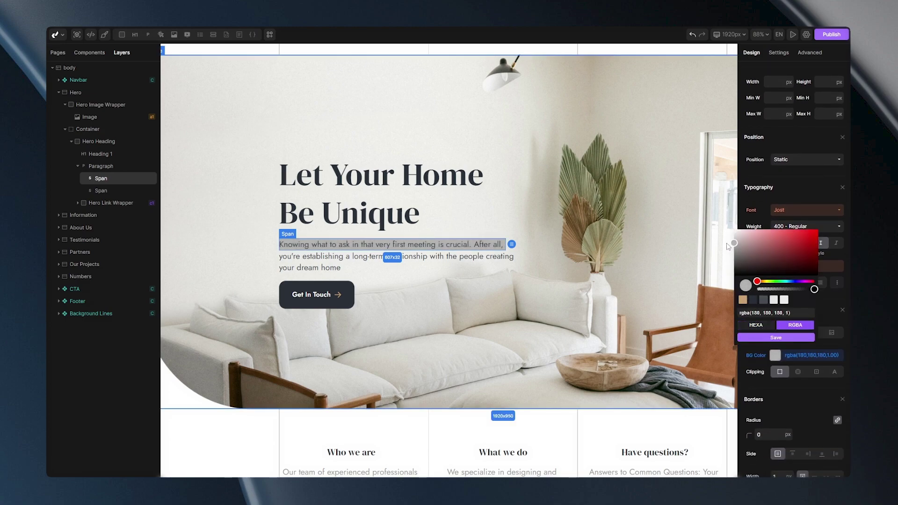
click(761, 336)
click(774, 266)
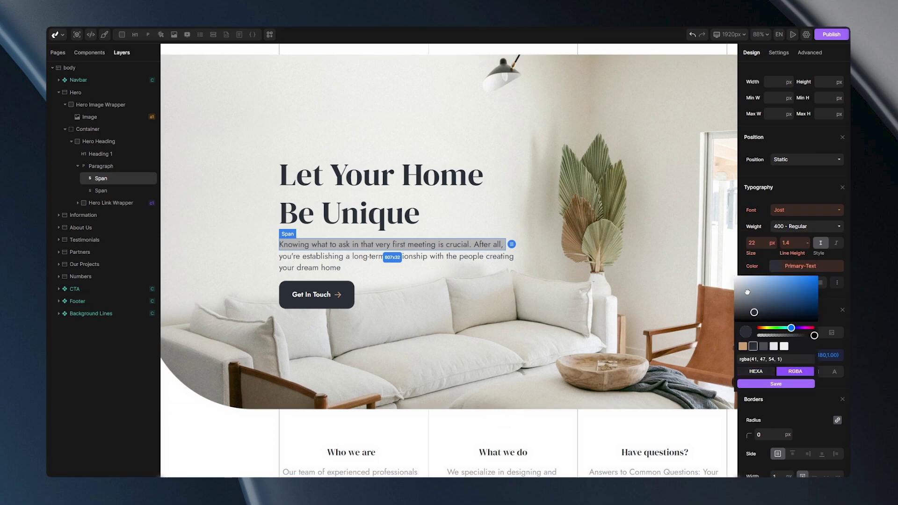
click(736, 278)
click(784, 346)
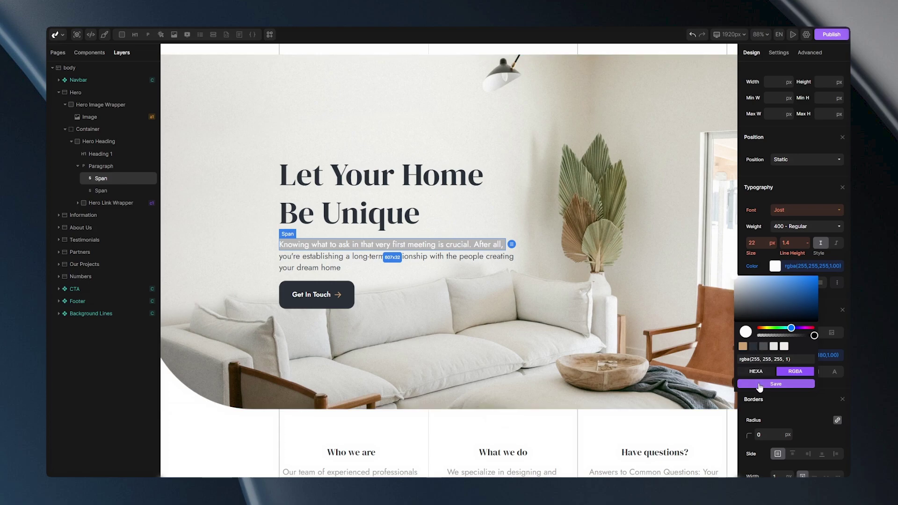
click(775, 384)
click(608, 356)
scroll(366, 291, up, 5)
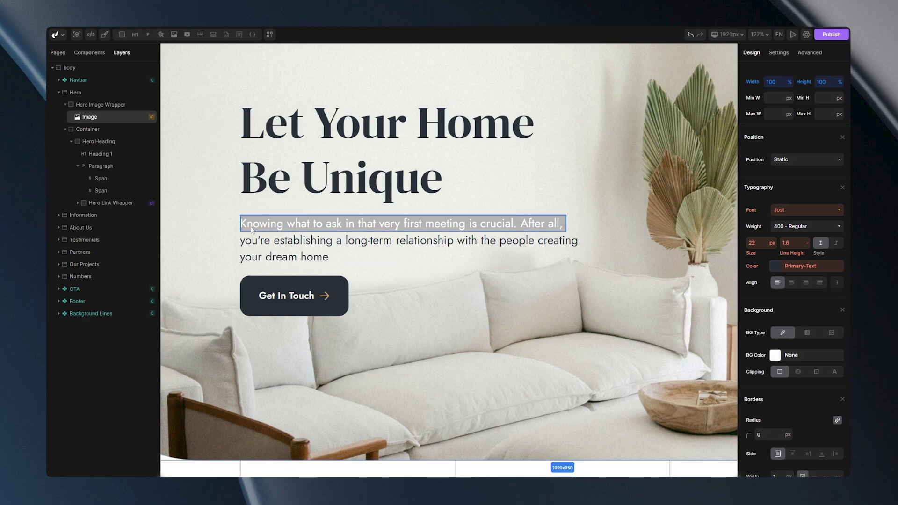
Step: Add about 21px left and right padding to the first span
click(543, 229)
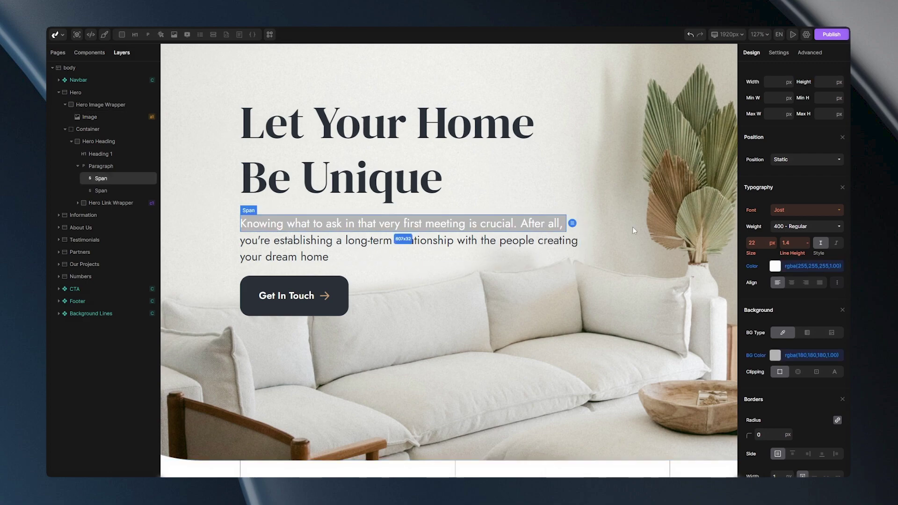
scroll(827, 274, up, 5)
drag(779, 235, 784, 226)
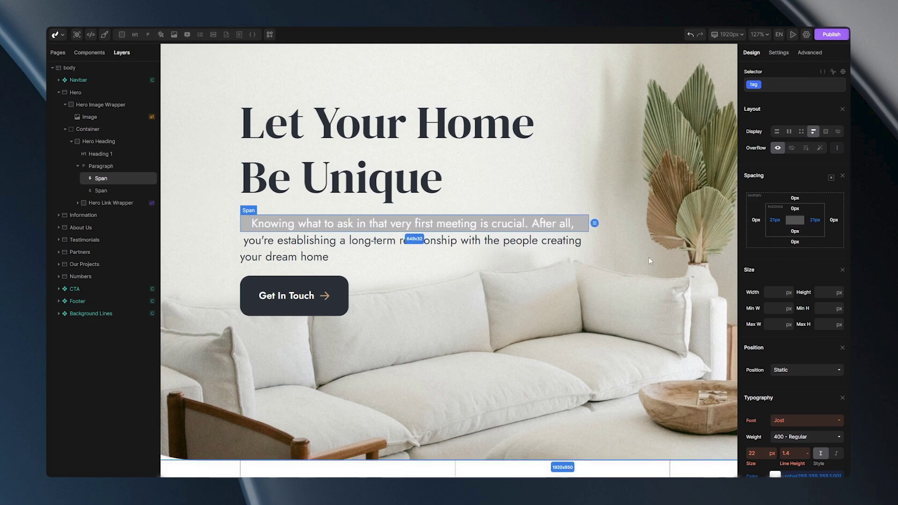
scroll(753, 248, down, 6)
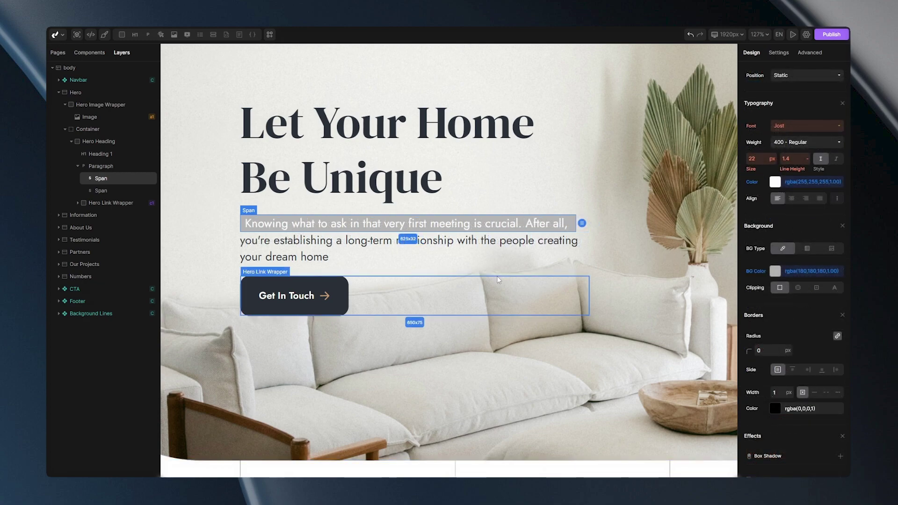
click(361, 247)
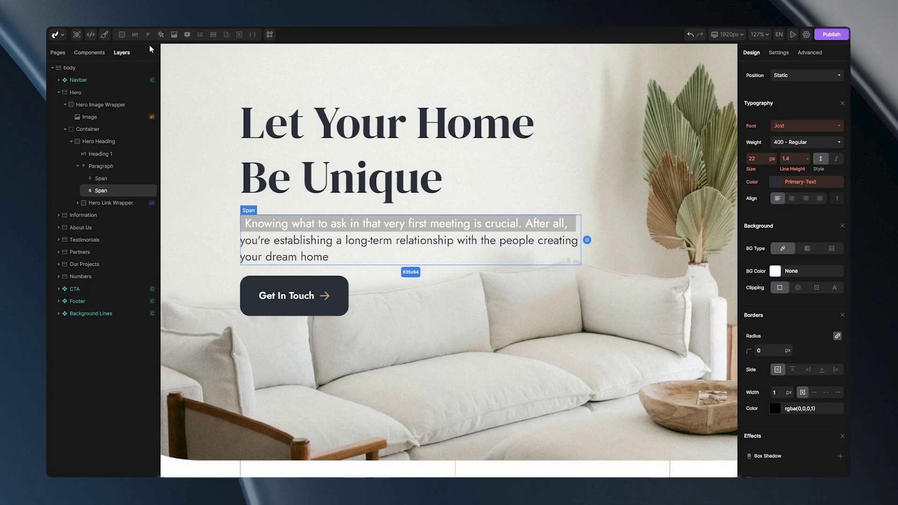
mouse_move(148, 40)
Step: Add a Bold element to the paragraph and give Span 2 an 8px right margin
click(100, 167)
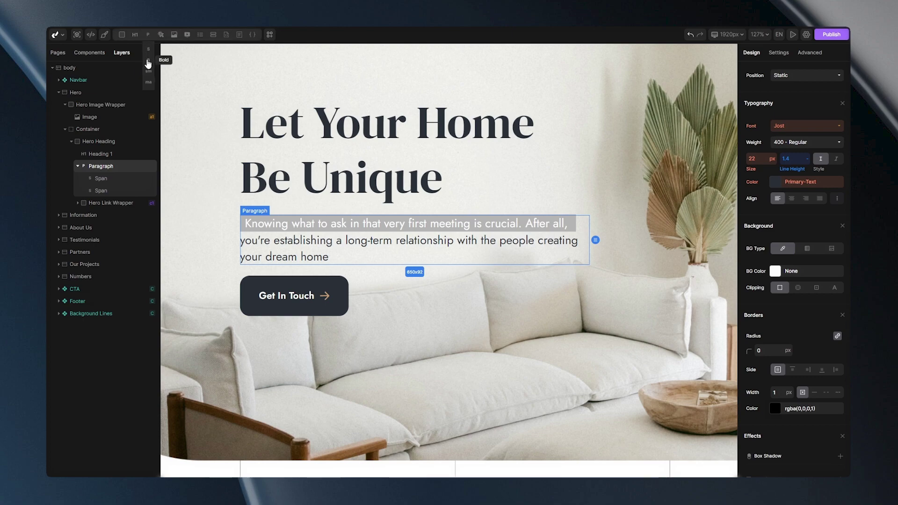
click(148, 63)
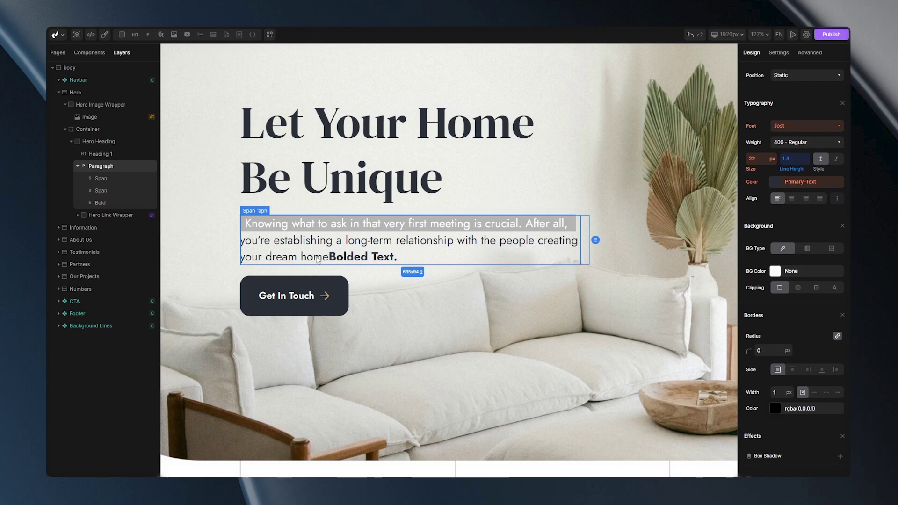
click(109, 191)
scroll(836, 190, up, 5)
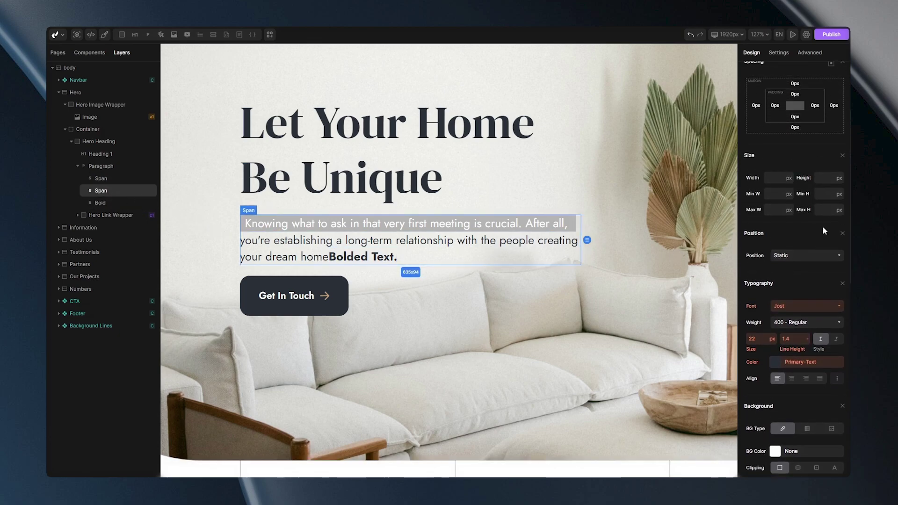
drag(835, 190, 839, 190)
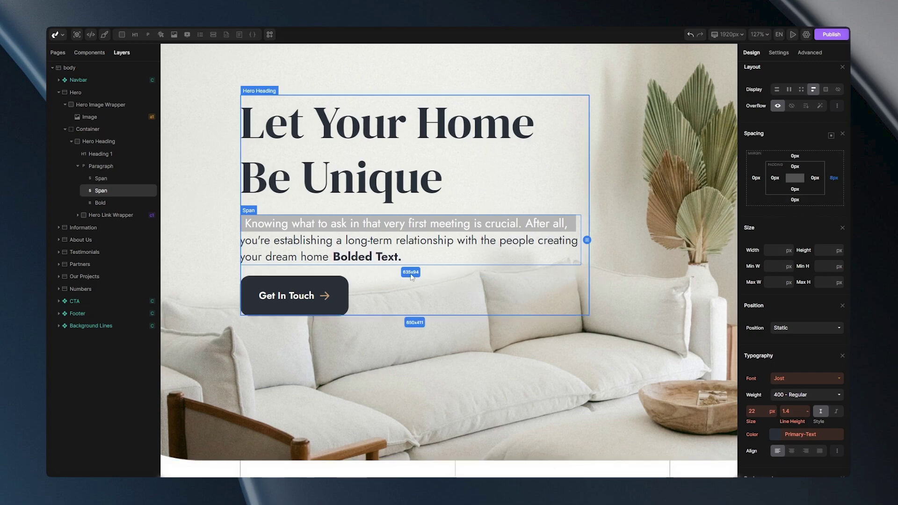
Step: Change the bold element's text to 'Some content'
click(364, 260)
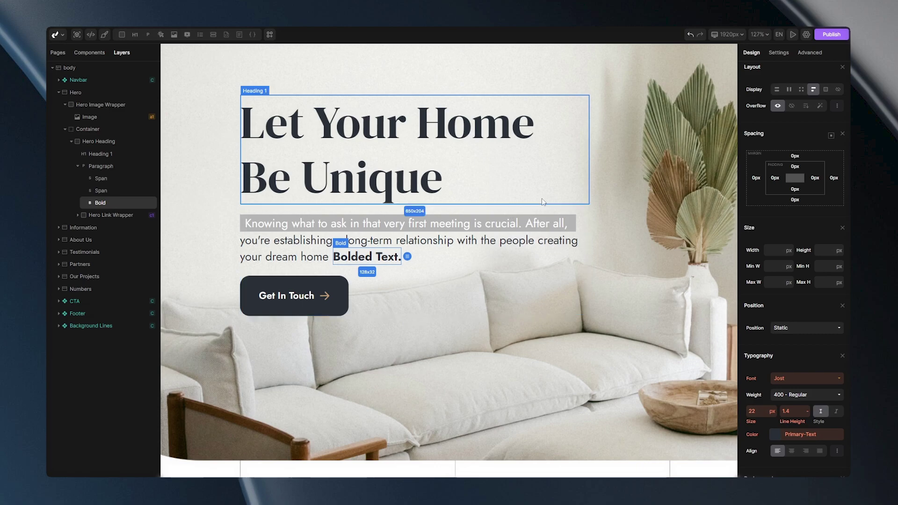
click(776, 56)
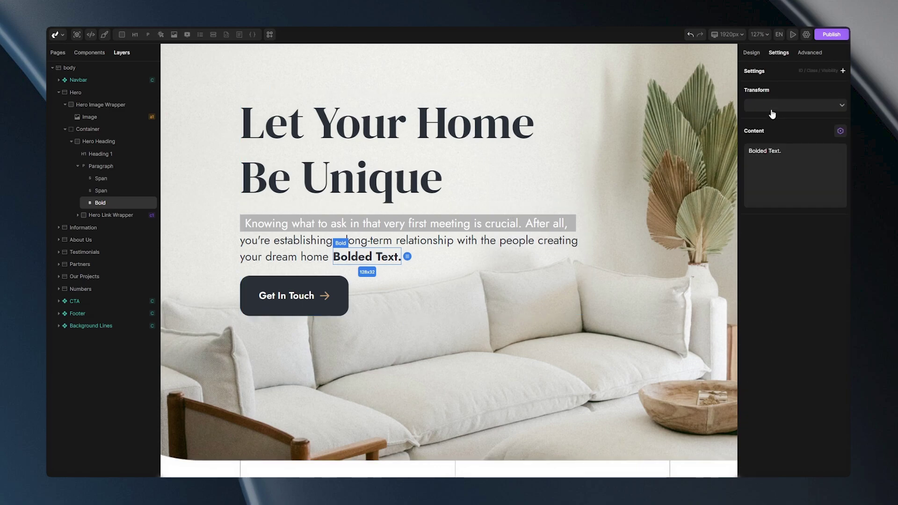
click(786, 164)
key(ctrl+a)
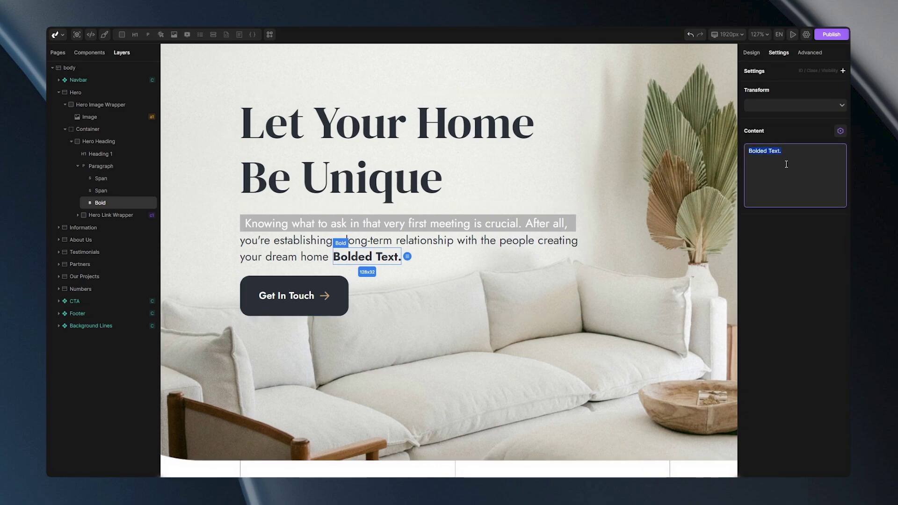
text(Some content)
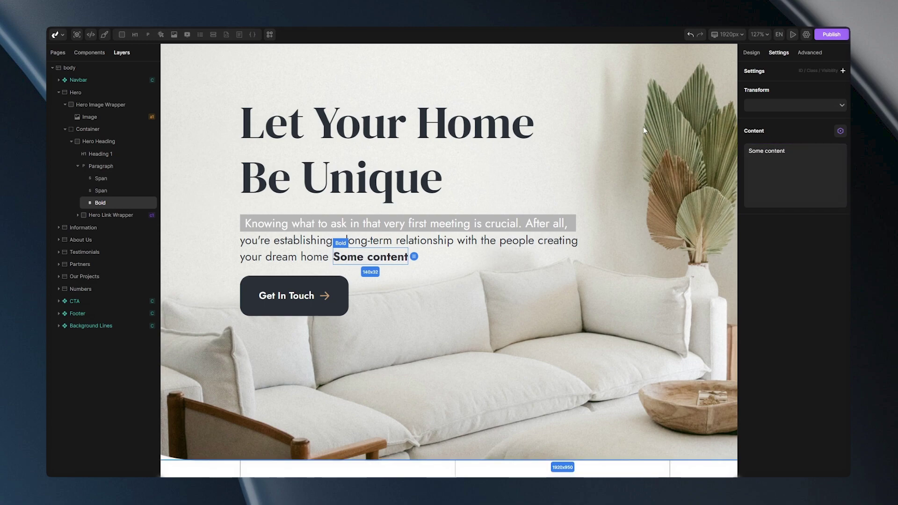
click(543, 321)
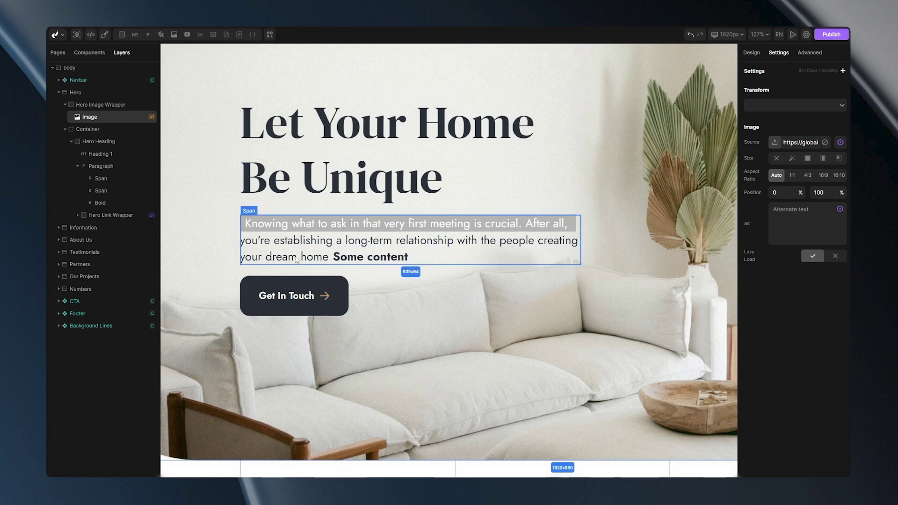
Step: Add a Small element below the paragraph reading 'Some other content'
click(100, 166)
mouse_move(148, 34)
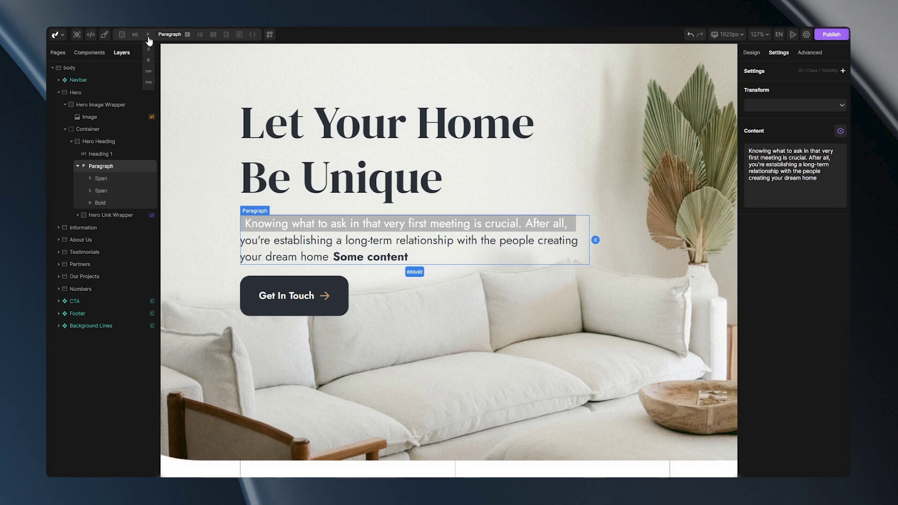
click(148, 71)
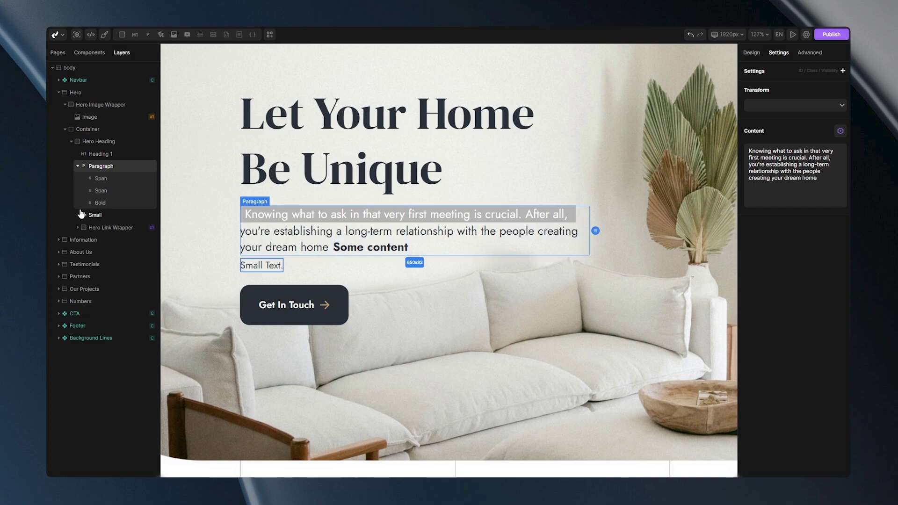
click(255, 268)
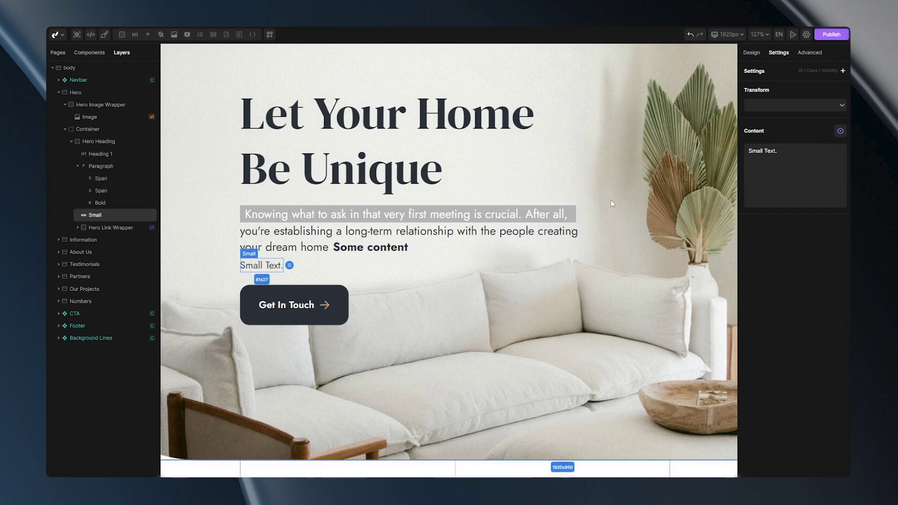
click(813, 178)
key(ctrl+a)
text(So)
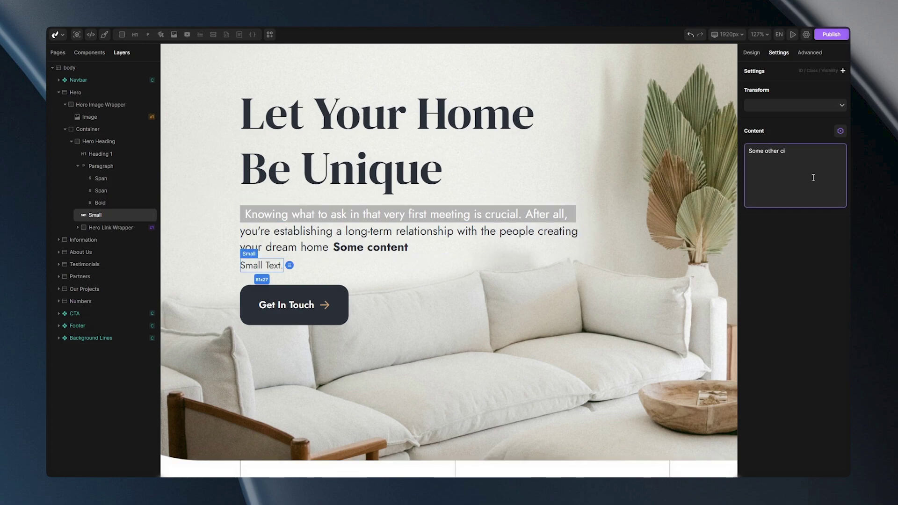
text(me other cl)
key(BackSpace)
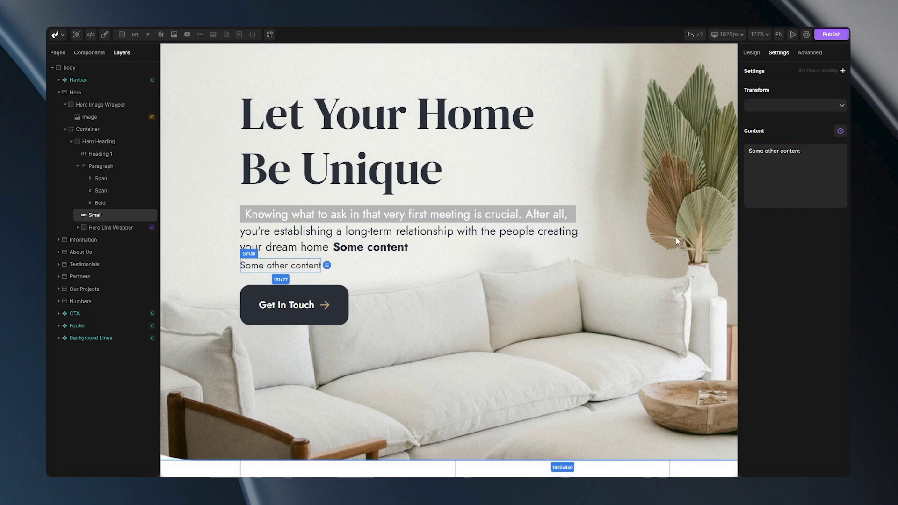
click(354, 272)
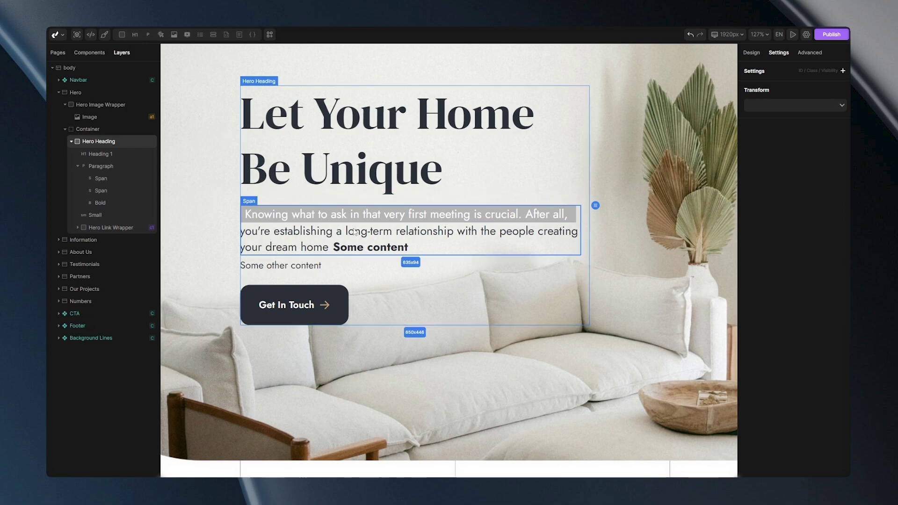
Step: Append a 'Marked Text.' Mark element to the paragraph with a 12px left margin
click(256, 236)
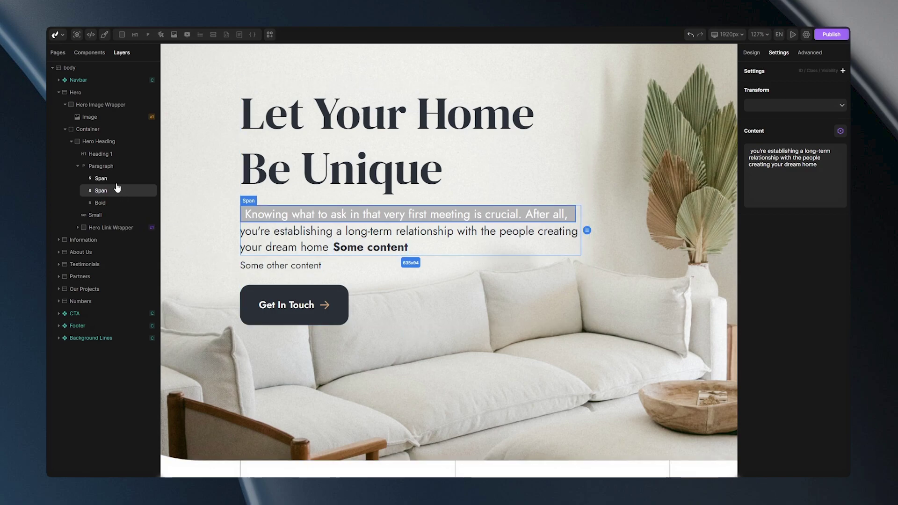
click(111, 169)
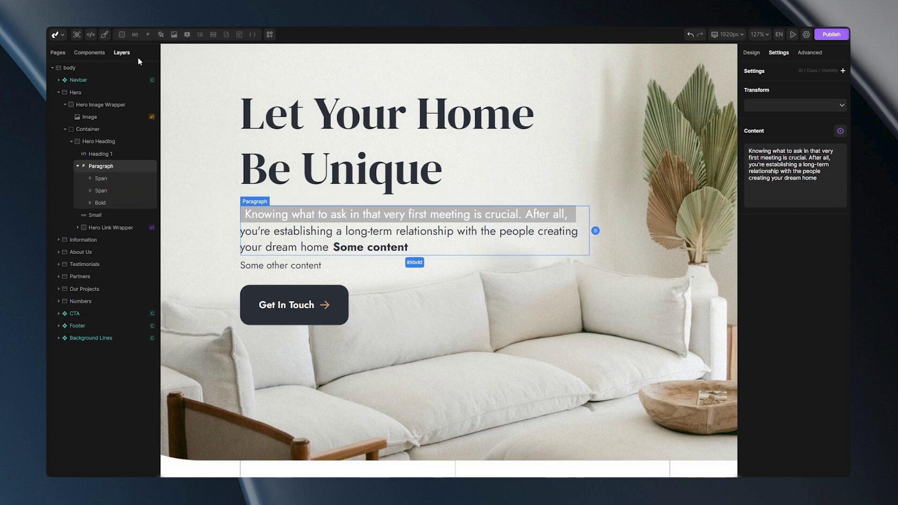
mouse_move(148, 37)
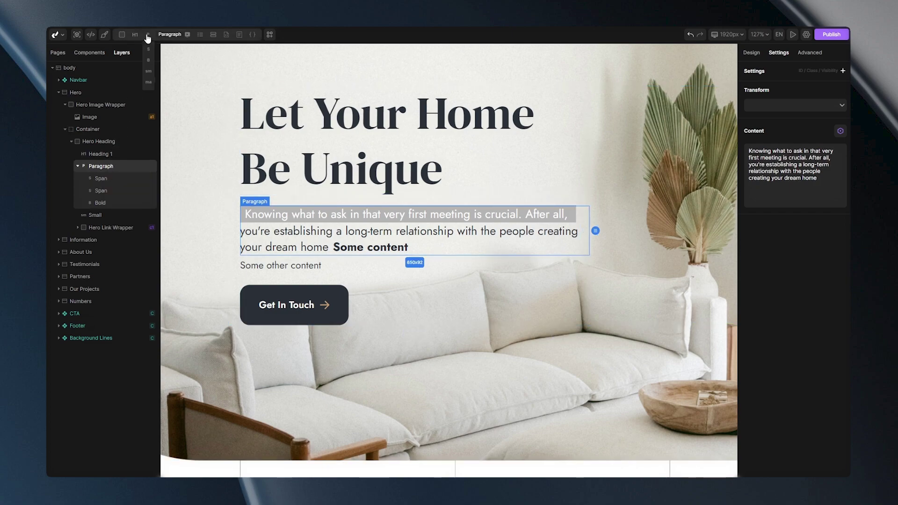
click(148, 83)
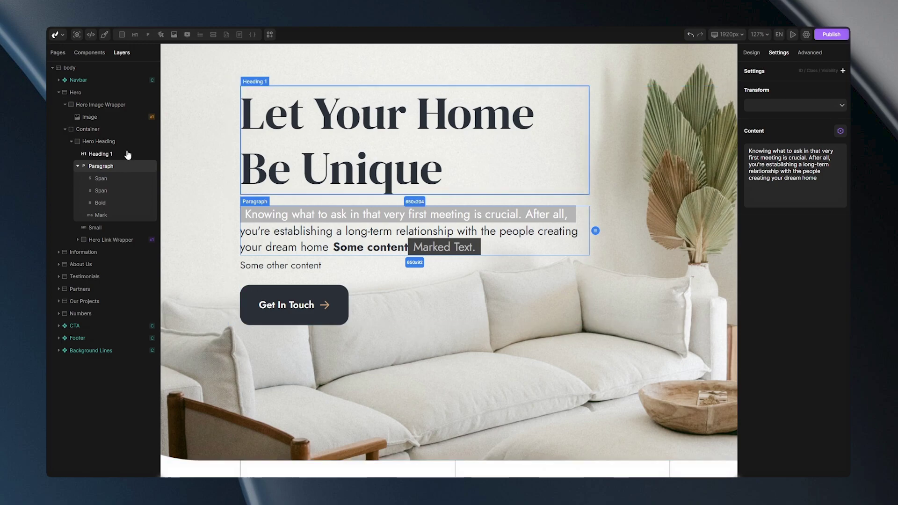
click(100, 215)
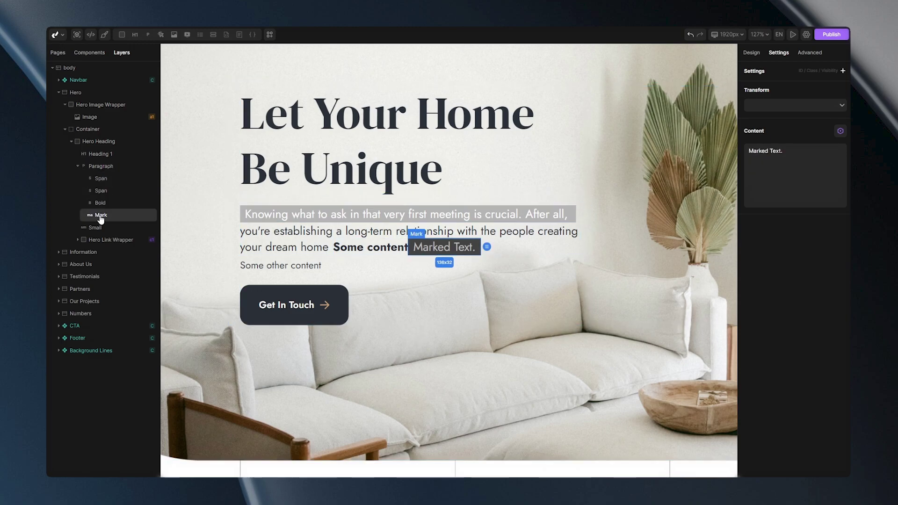
click(751, 53)
drag(752, 187, 748, 187)
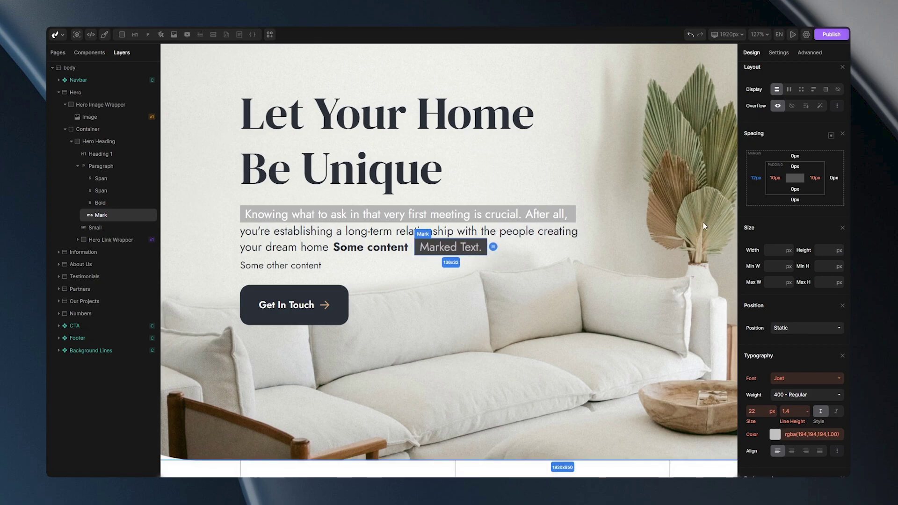
click(608, 291)
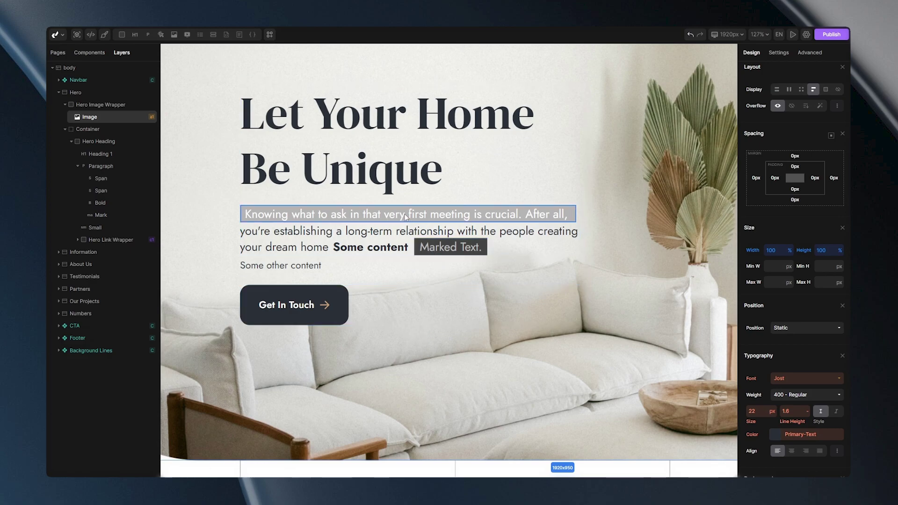
Step: Apply the global mark class and give it a teal rgba(107,154,158) background
click(442, 247)
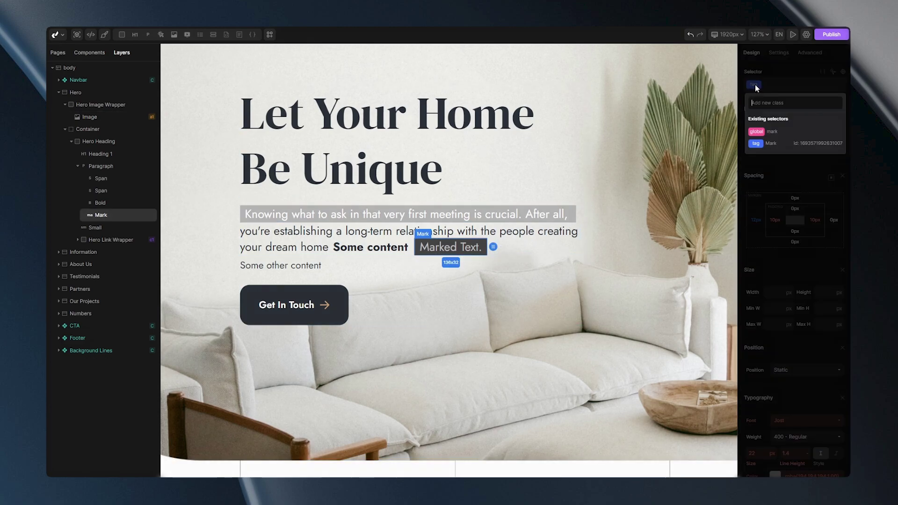
click(756, 88)
click(769, 131)
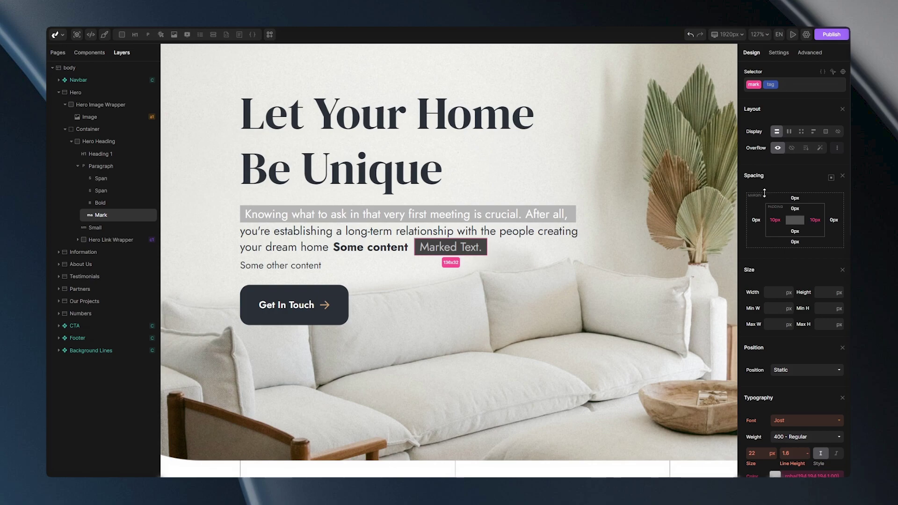
scroll(760, 251, down, 3)
scroll(759, 290, down, 3)
click(775, 314)
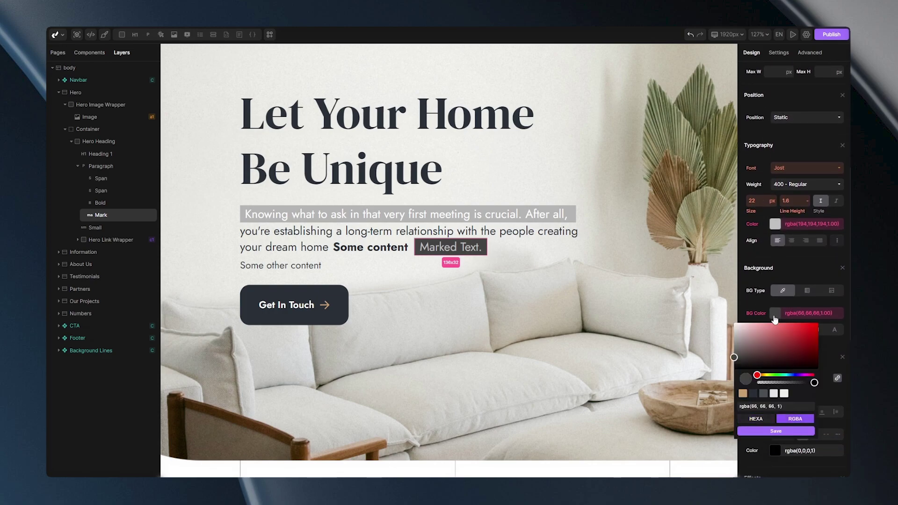
drag(750, 346, 739, 349)
drag(772, 373, 786, 375)
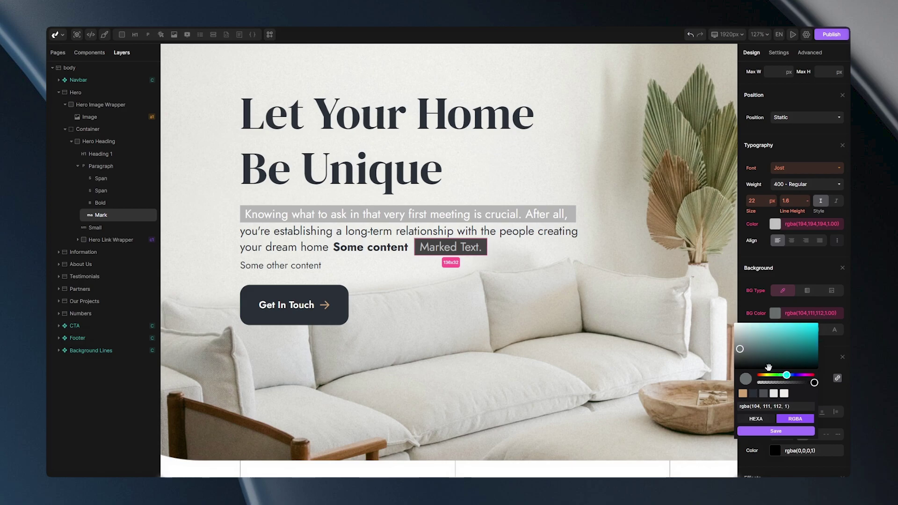
click(751, 347)
drag(751, 346, 759, 341)
click(771, 431)
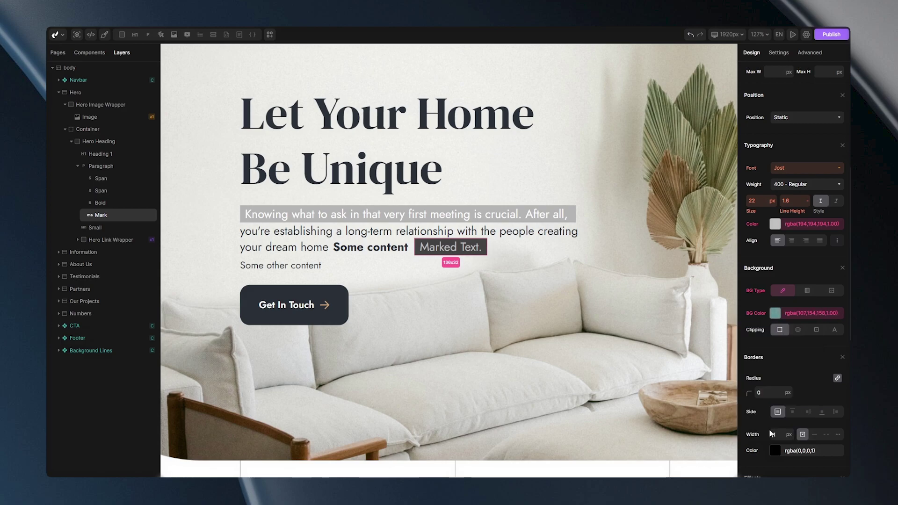
Step: Set the global mark class's text colour to black
click(775, 223)
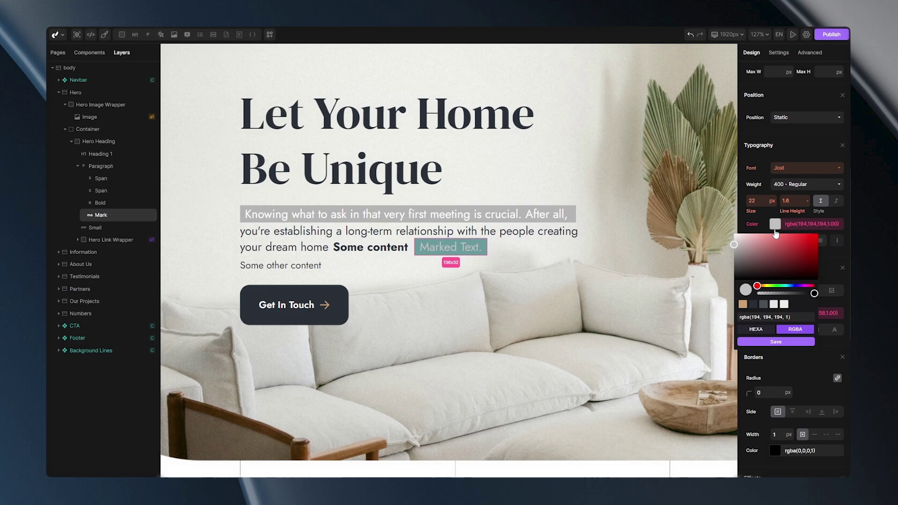
mouse_move(751, 256)
mouse_down()
mouse_move(728, 263)
mouse_move(730, 285)
mouse_up()
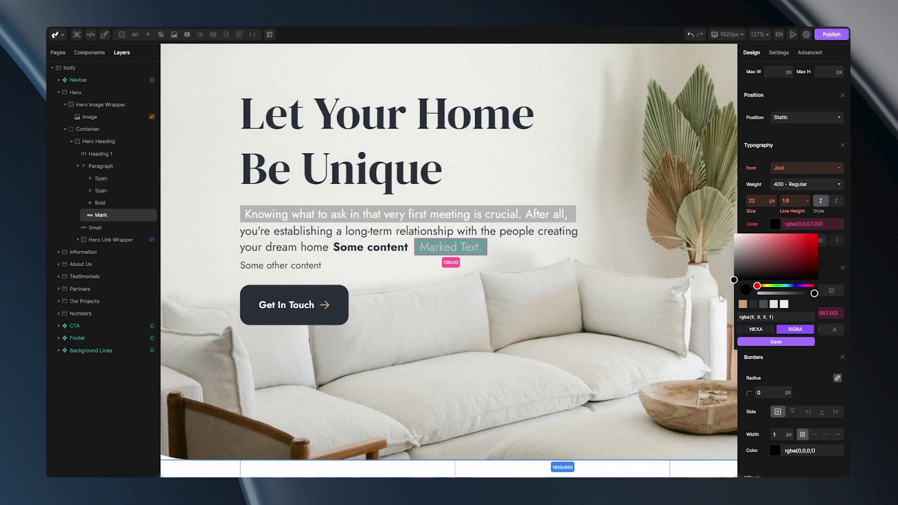
click(754, 343)
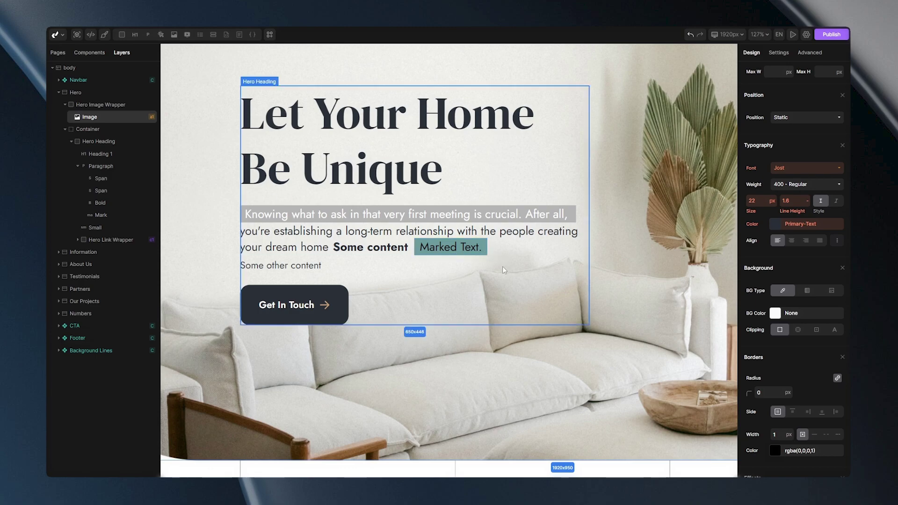
Step: Insert a Mark into the 'Who we are' Information paragraph, picking up the teal global style
click(440, 298)
scroll(440, 298, down, 1)
scroll(439, 297, down, 5)
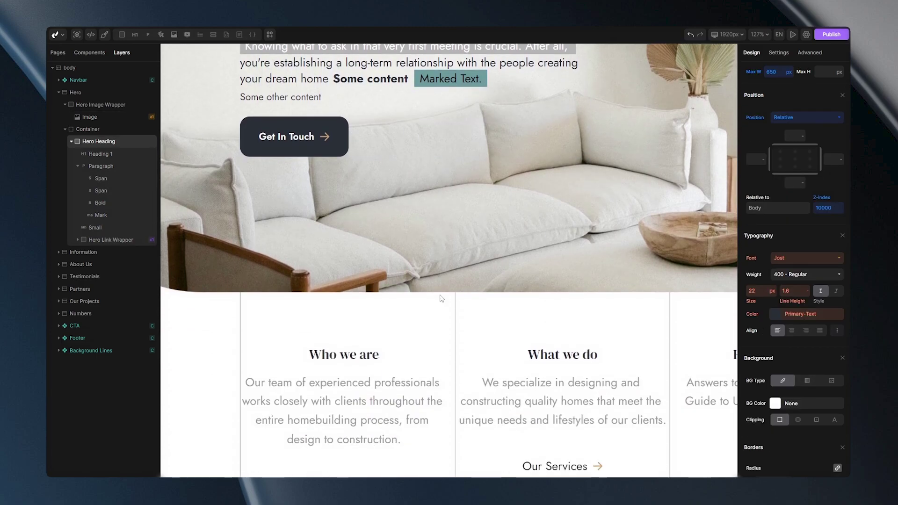
scroll(439, 298, up, 3)
scroll(439, 296, down, 3)
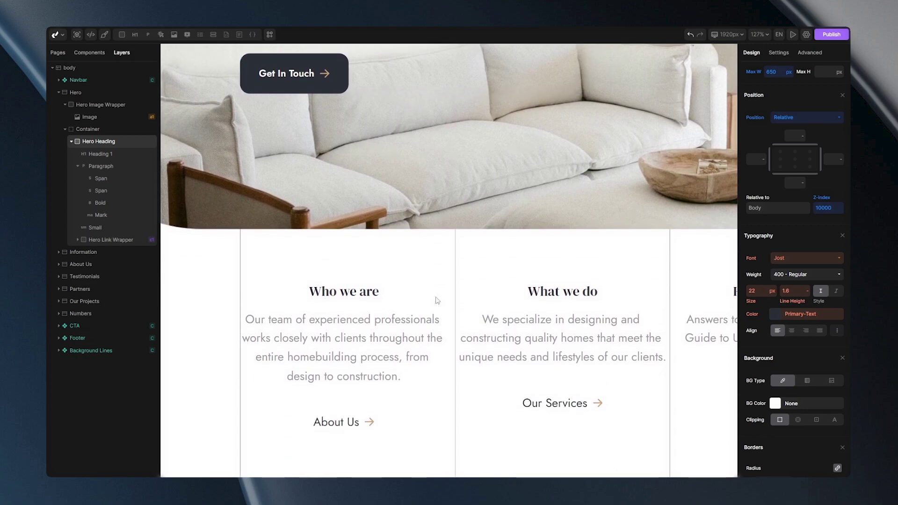
click(349, 343)
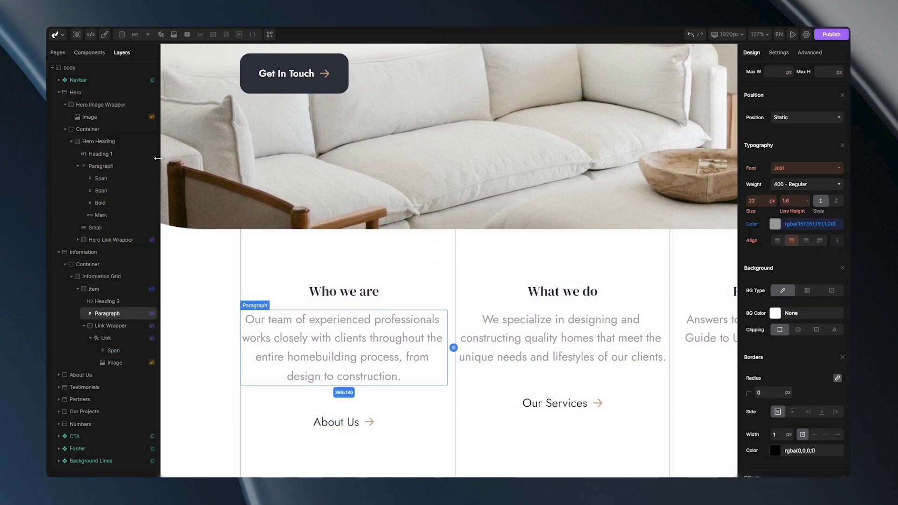
mouse_move(149, 36)
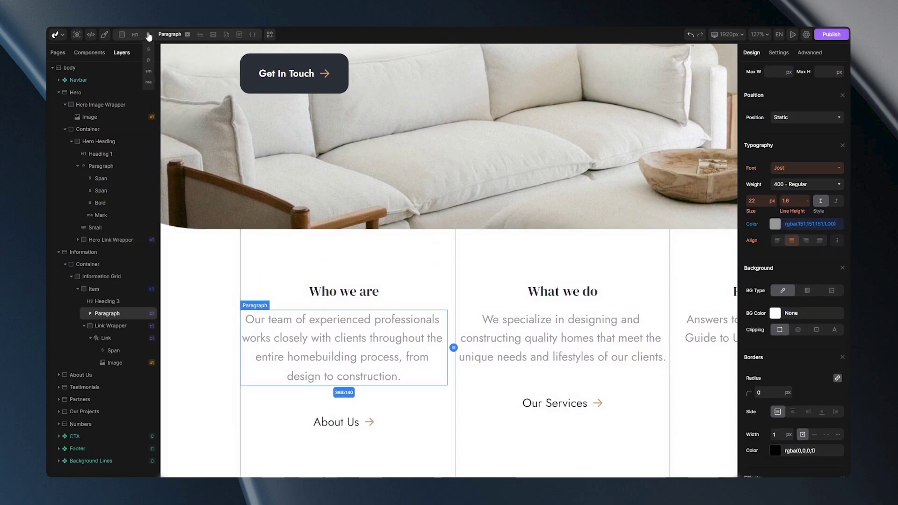
click(149, 83)
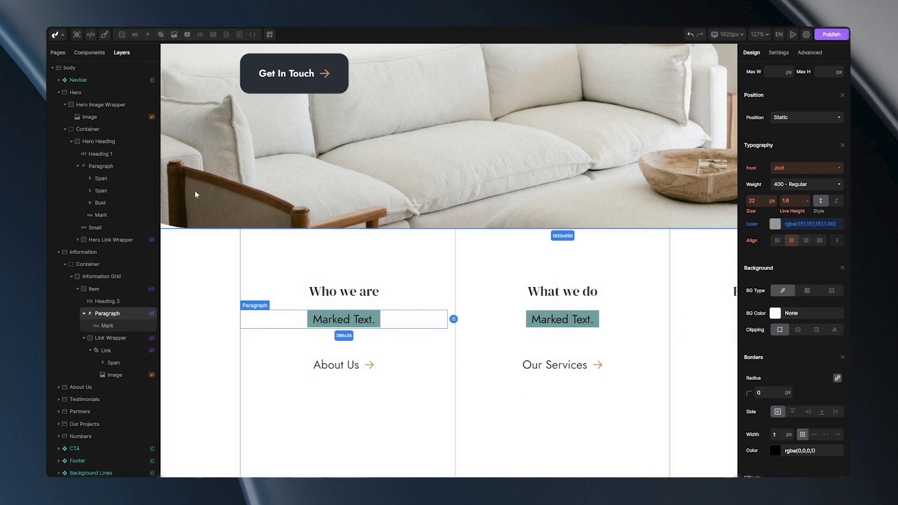
scroll(338, 345, down, 5)
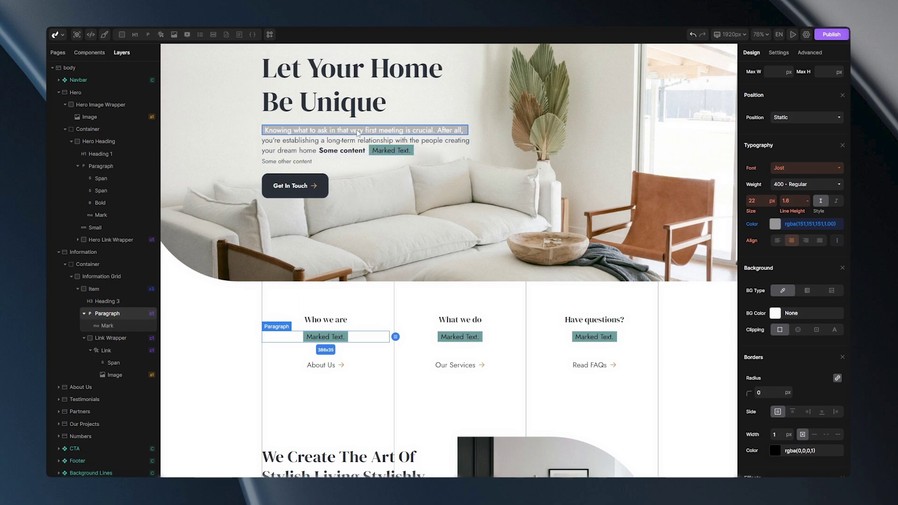
Step: Strip the spans, bold and marks from the hero paragraph and Who we are card text
click(358, 132)
scroll(365, 271, down, 1)
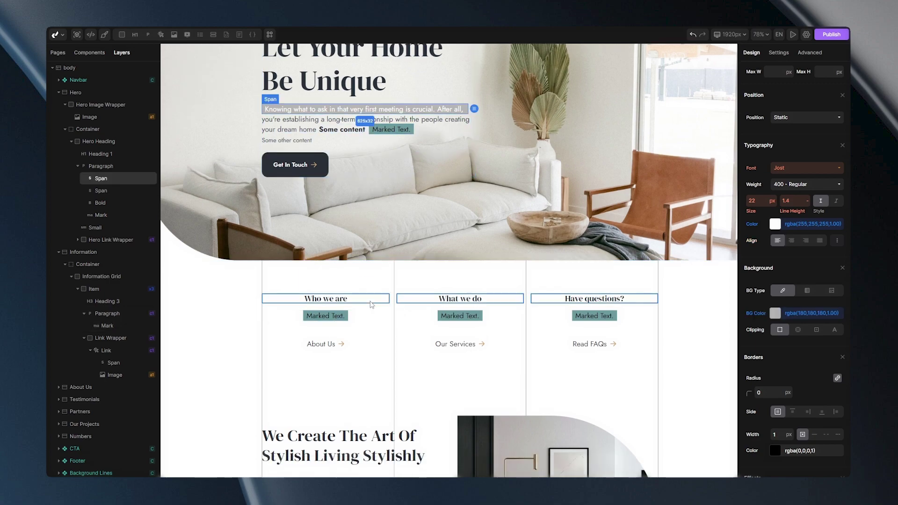
scroll(372, 304, up, 1)
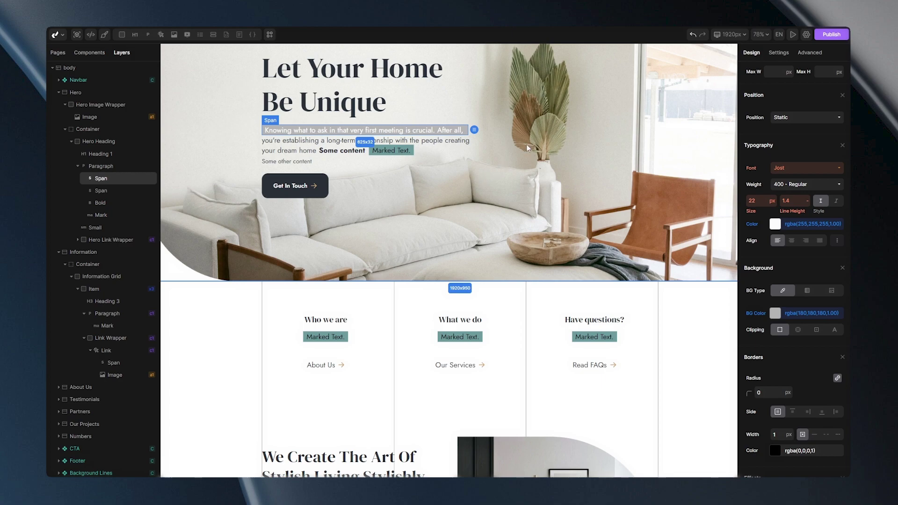
scroll(527, 149, down, 4)
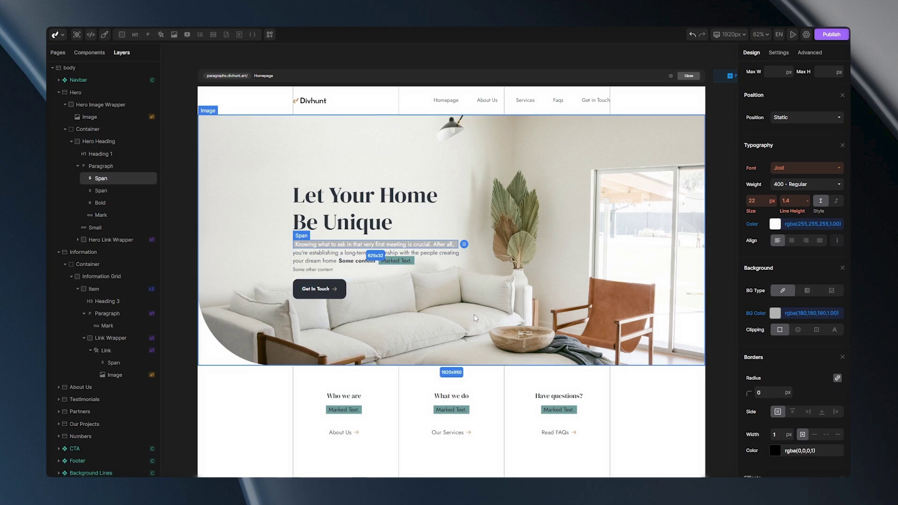
click(353, 411)
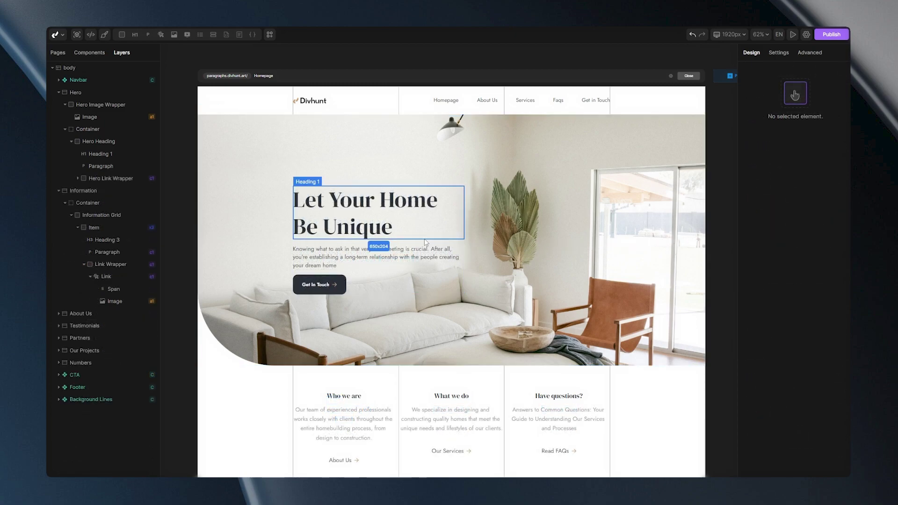
mouse_move(147, 35)
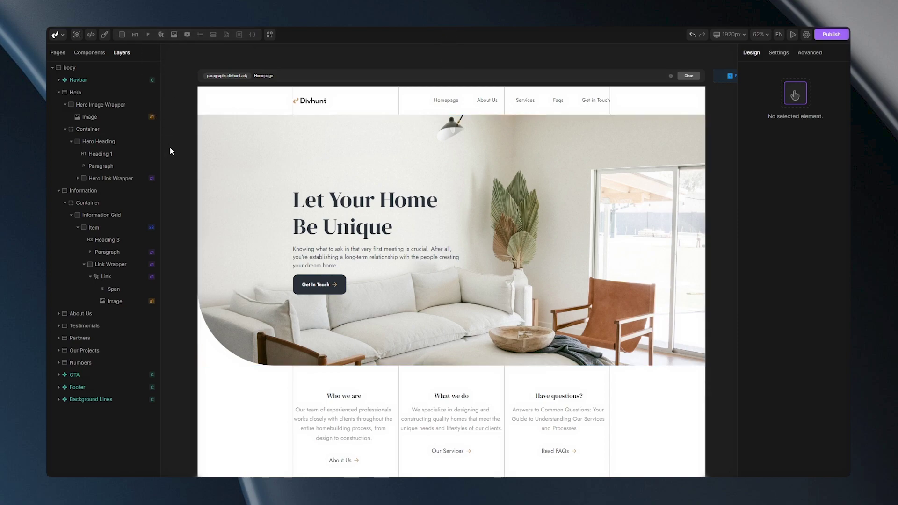
Step: Add three inline Span elements inside the hero Heading 1
click(343, 228)
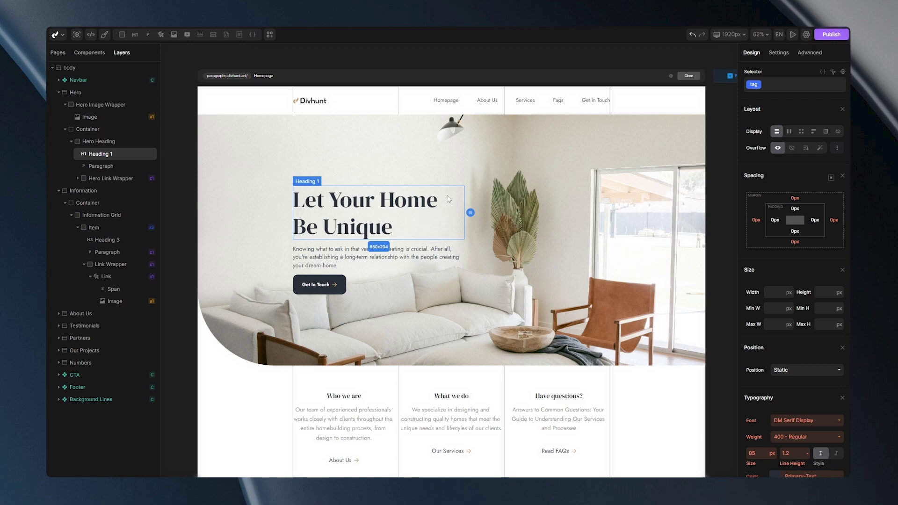
click(778, 53)
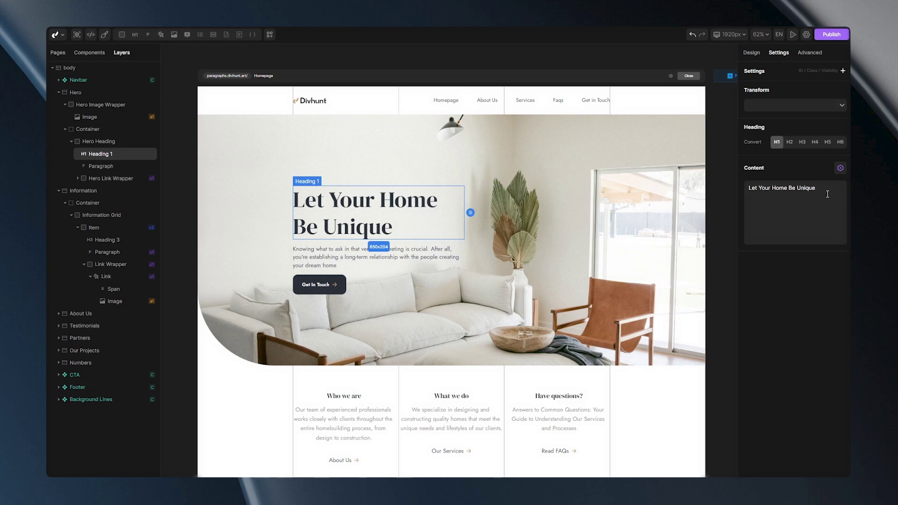
drag(827, 194, 793, 191)
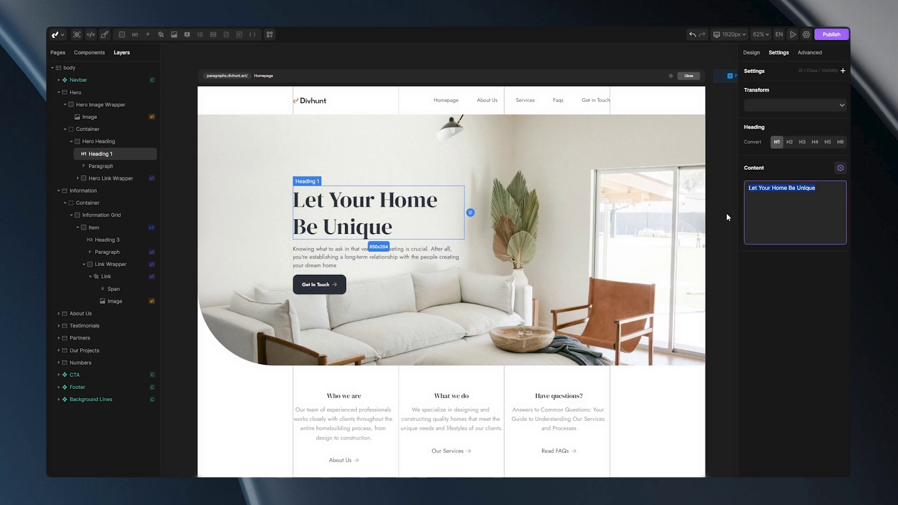
click(431, 168)
click(387, 198)
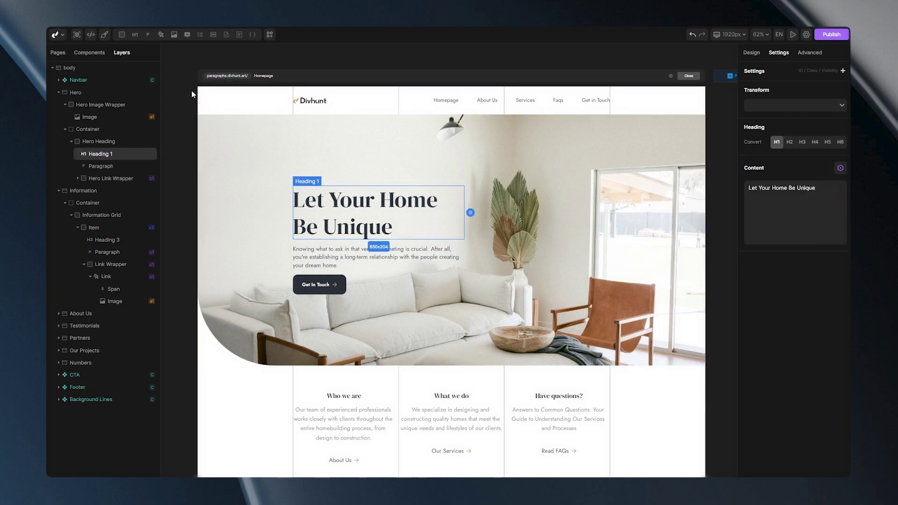
click(149, 49)
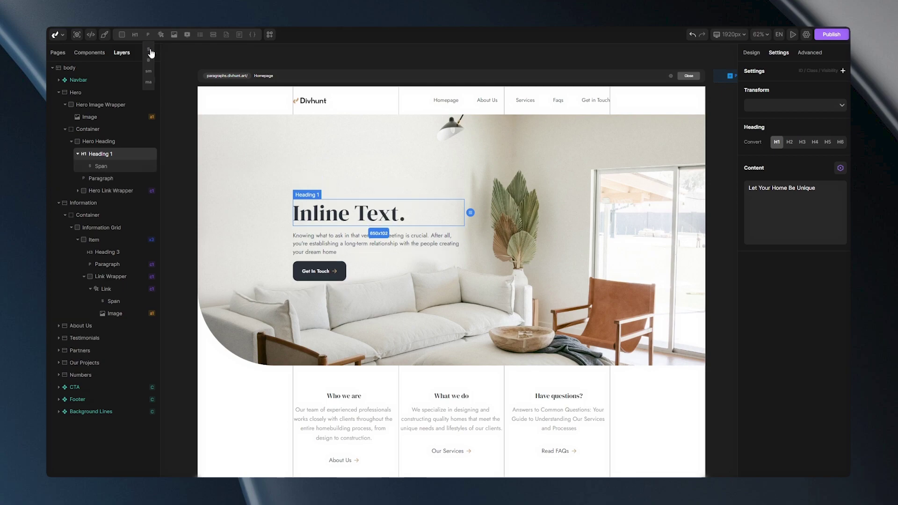
click(150, 49)
click(149, 50)
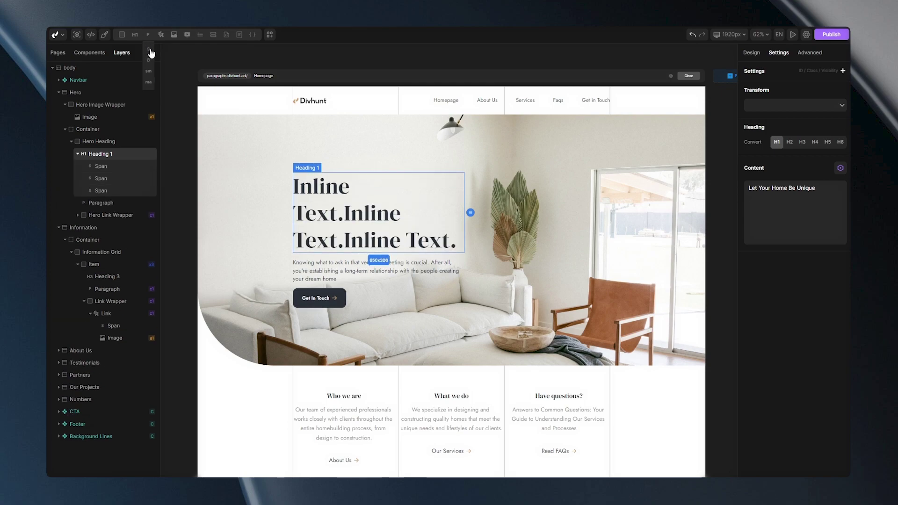
Step: Set the first span's content to 'Let Your'
click(101, 166)
click(786, 164)
key(ctrl+a)
text(Let Your Home Be Unique)
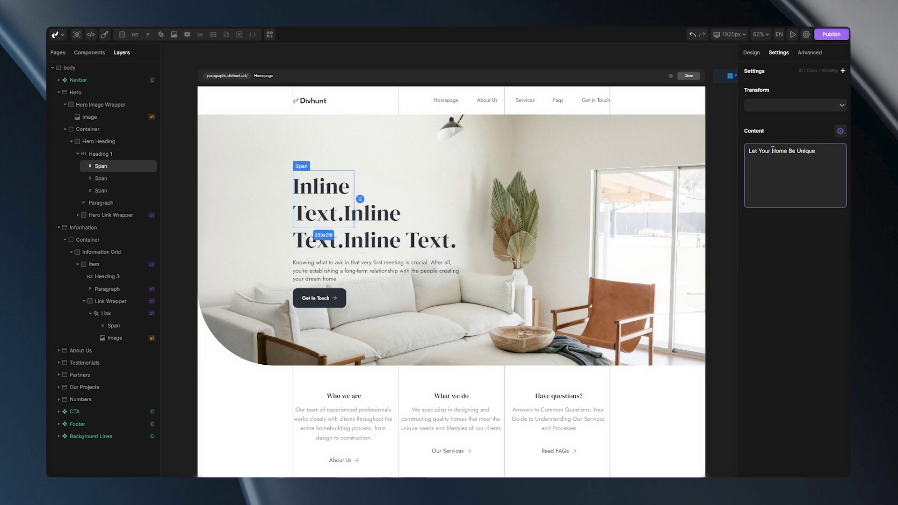
drag(772, 150, 817, 152)
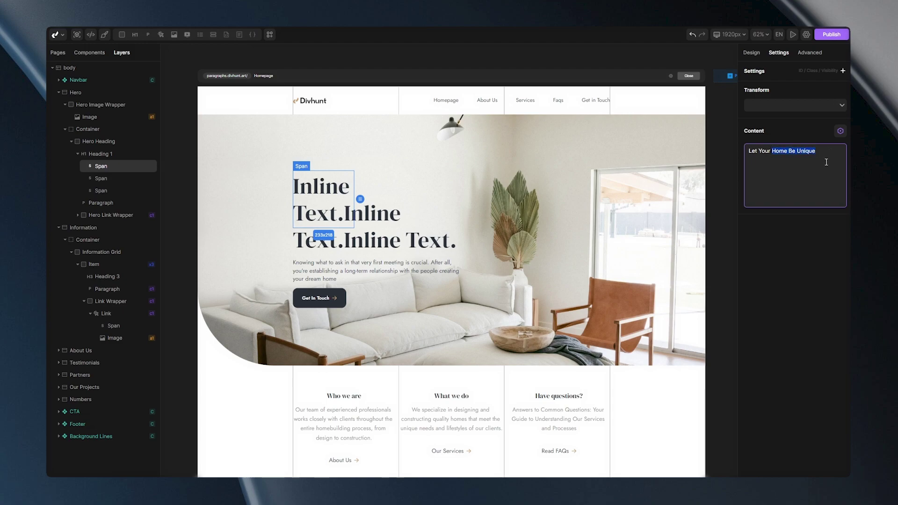
key(ctrl+x)
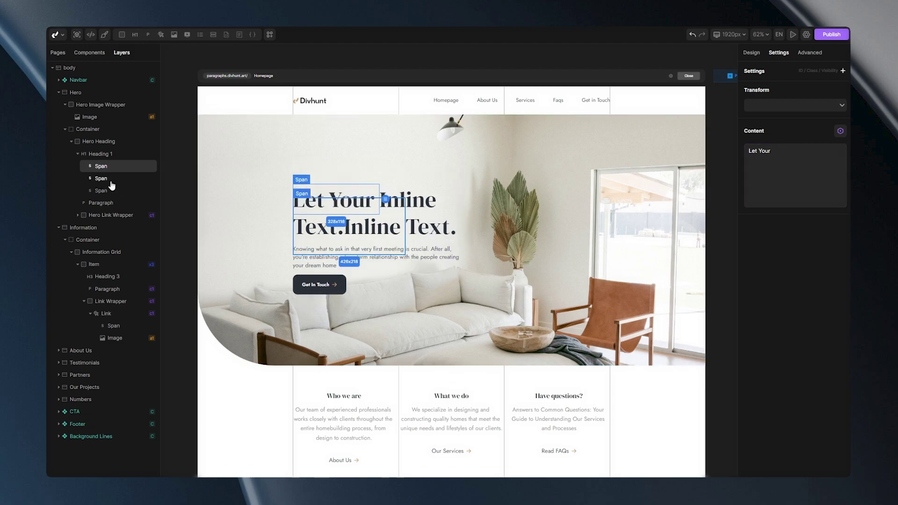
Step: Set the second span's content to 'Home'
click(110, 181)
click(813, 166)
key(ctrl+a)
text(Hom)
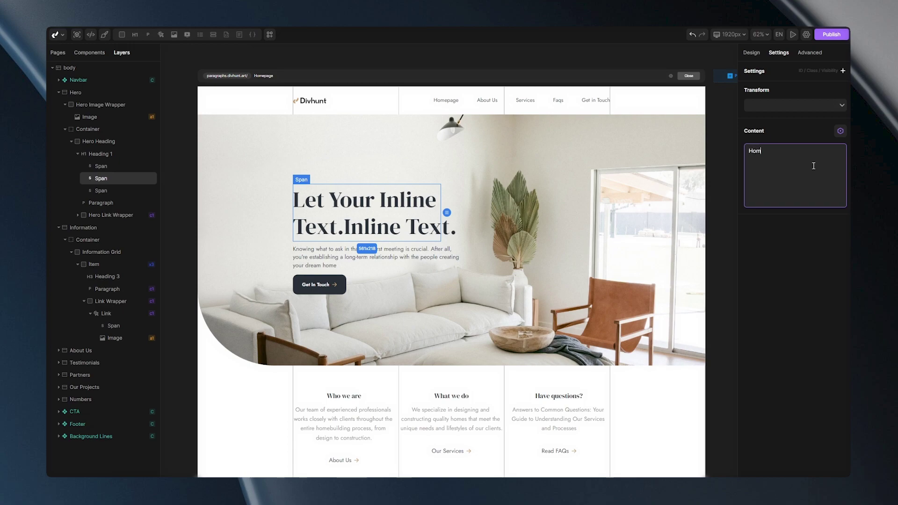
Step: Set the third span's content to 'Be Unique' and preview the rebuilt heading
click(122, 190)
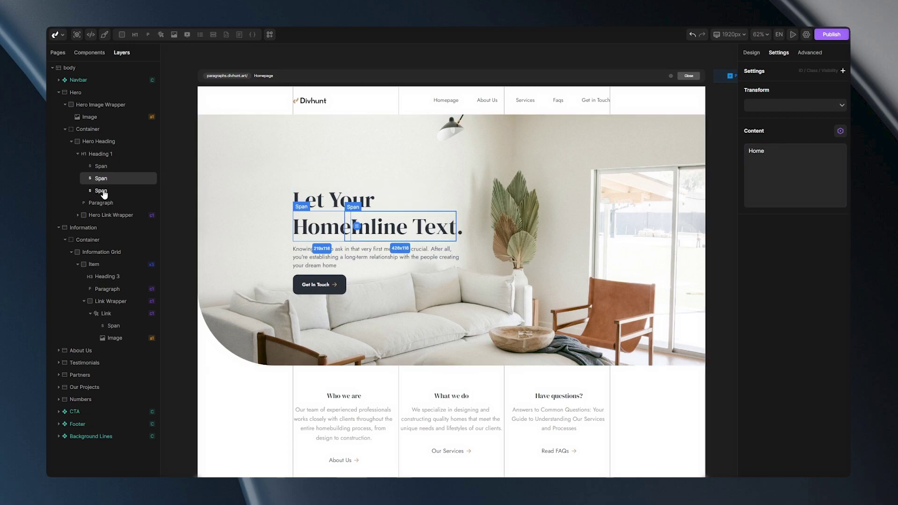
click(799, 162)
key(ctrl+a)
key(ctrl+v)
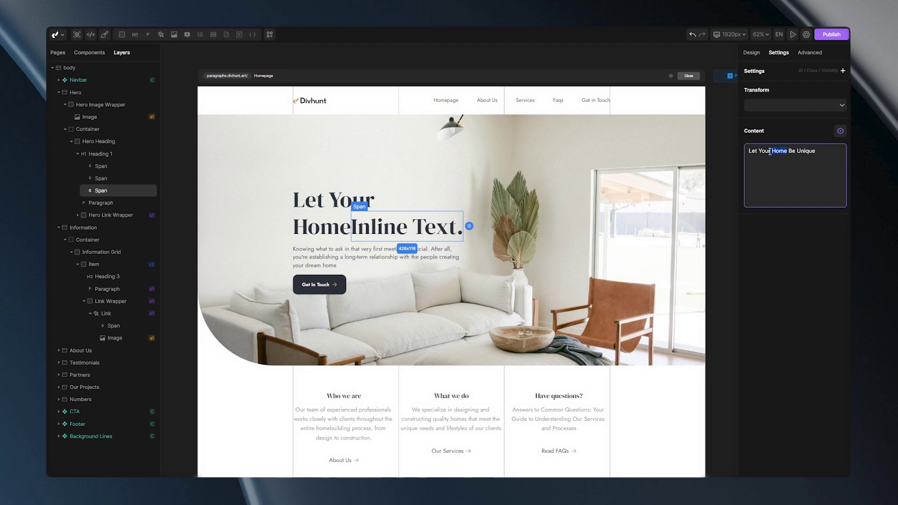
key(BackSpace)
click(646, 209)
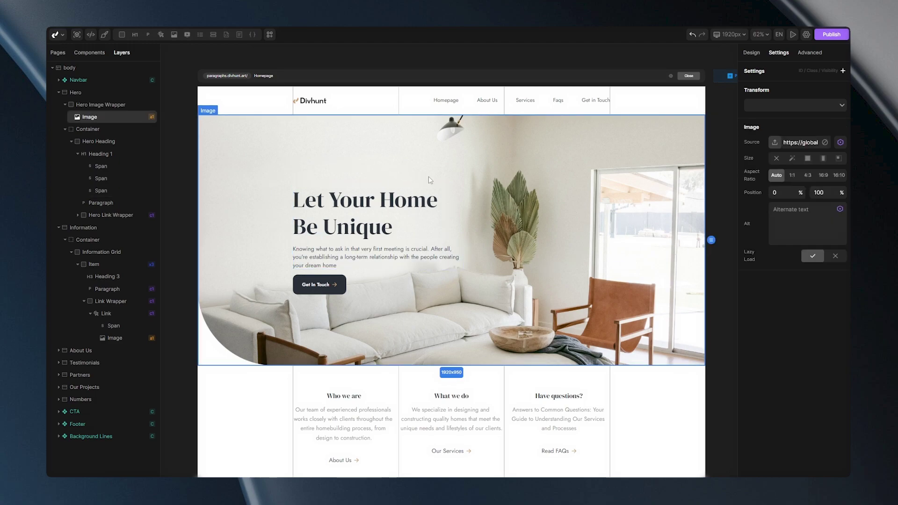
Step: Make the 'Home' span italic in its Design settings
click(413, 205)
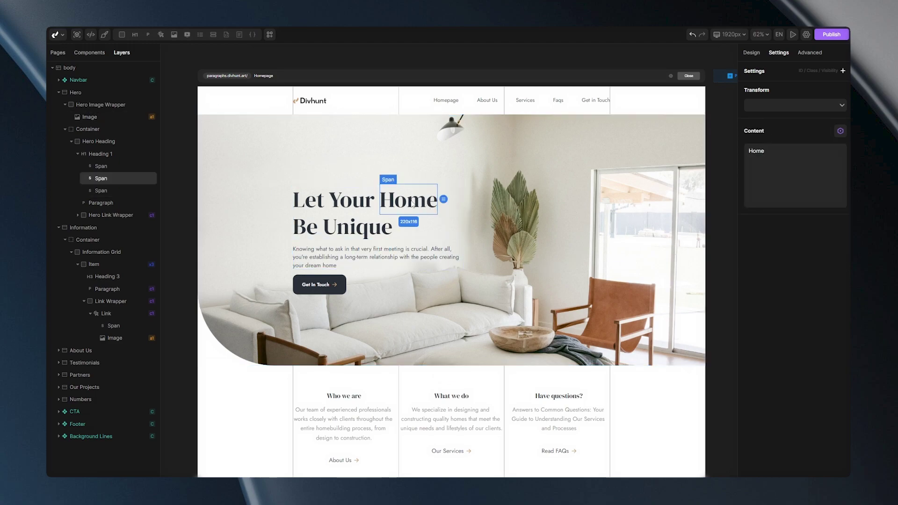
click(751, 53)
scroll(769, 149, down, 1)
scroll(768, 149, down, 4)
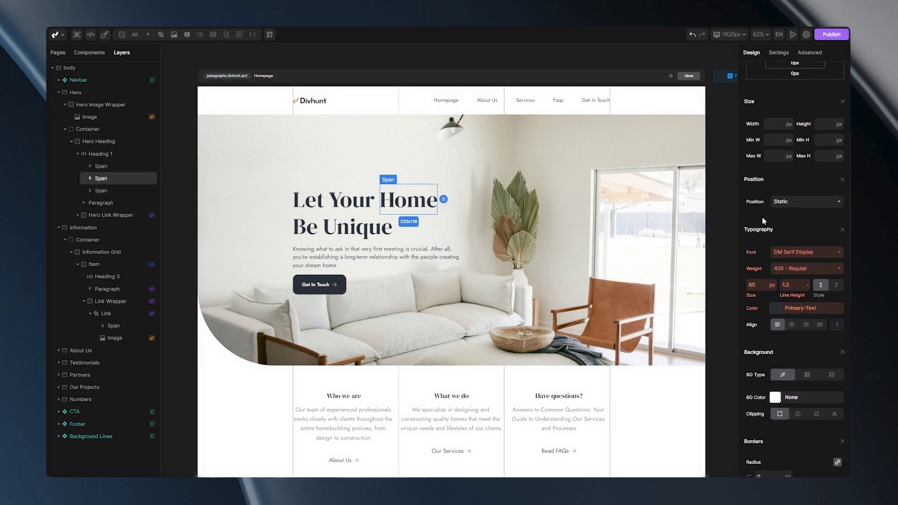
click(836, 286)
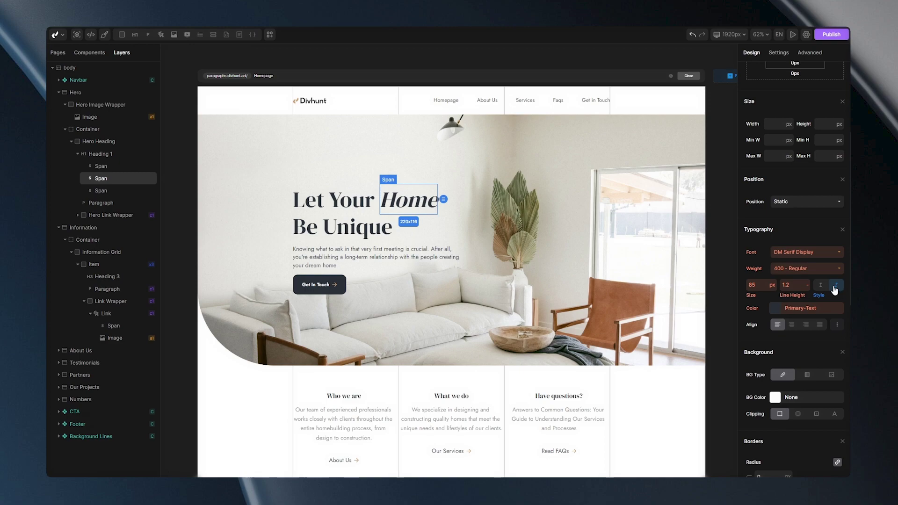
Step: Give the 'Home' span a purple text colour and save it
click(789, 308)
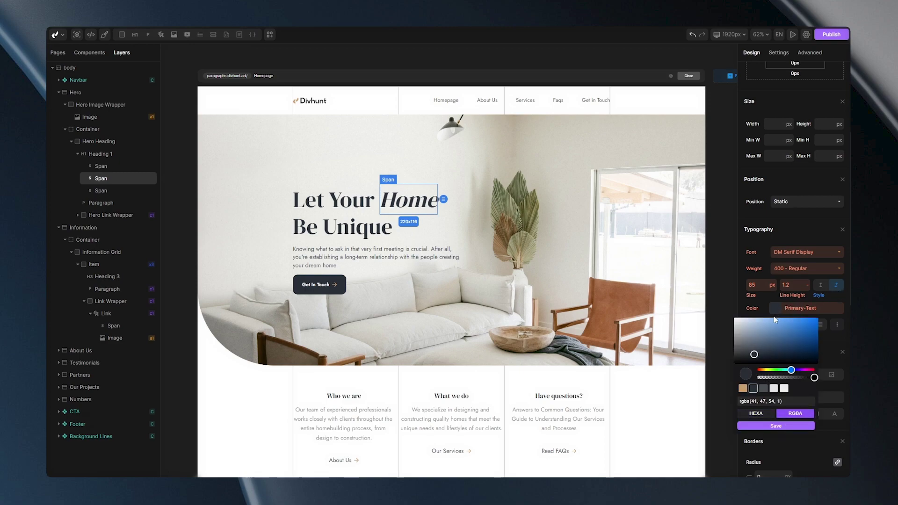
drag(790, 370, 807, 327)
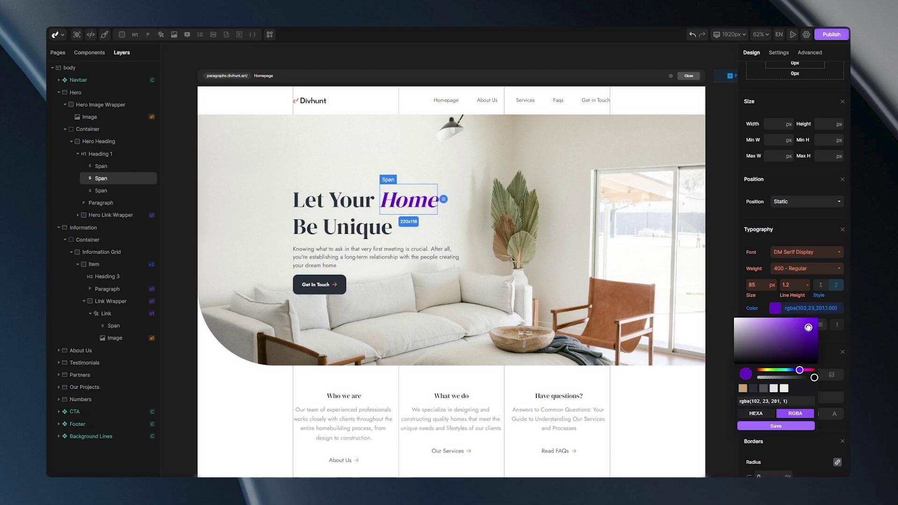
click(776, 425)
click(473, 219)
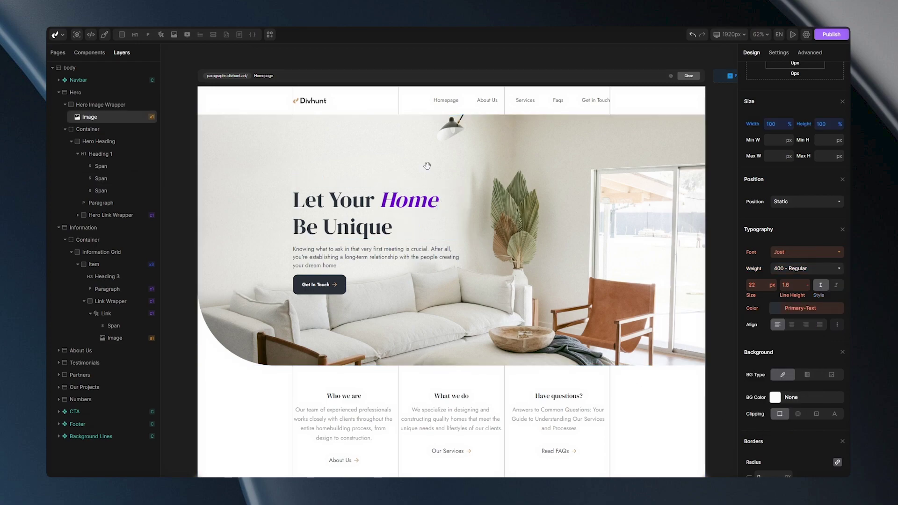
scroll(558, 219, up, 5)
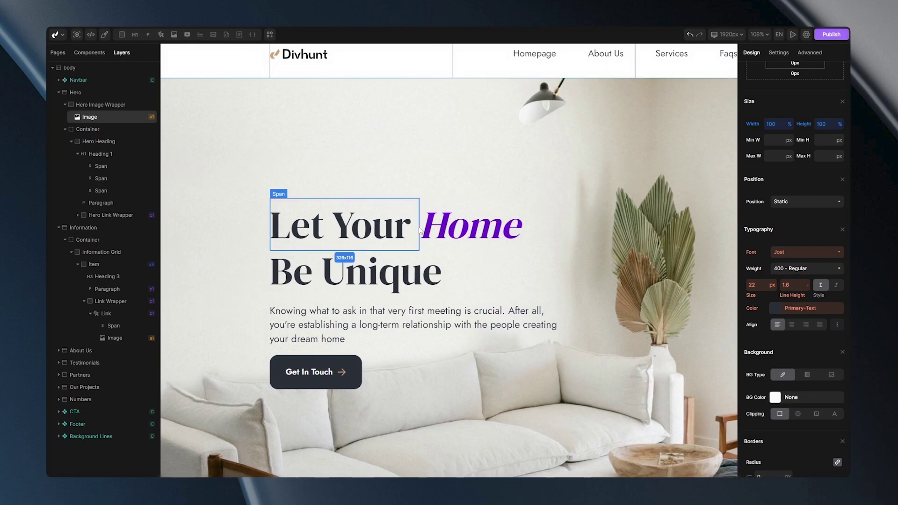